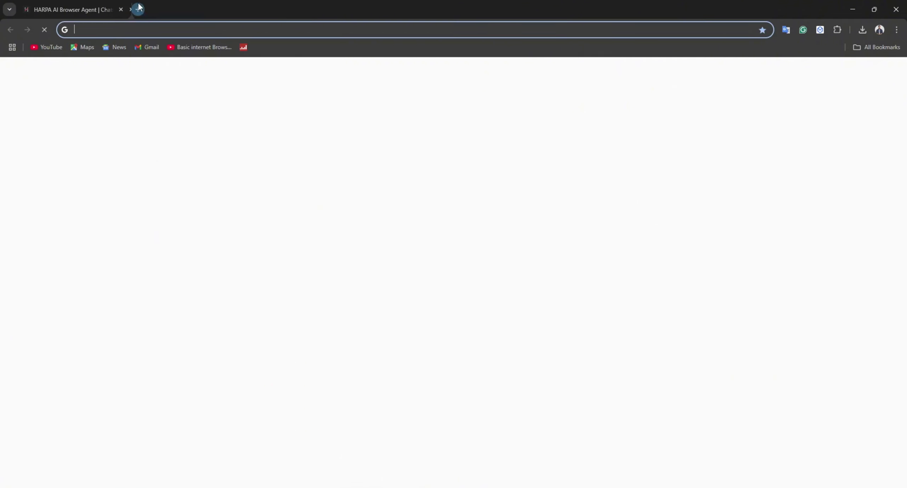
- Switch to the HARPA AI home page and examine its introduction and assistant preview
click(82, 5)
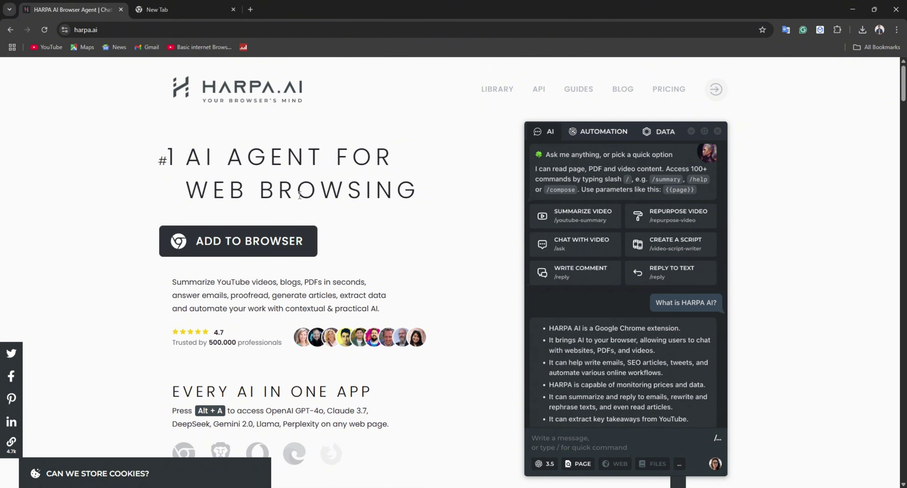
scroll(299, 195, down, 6)
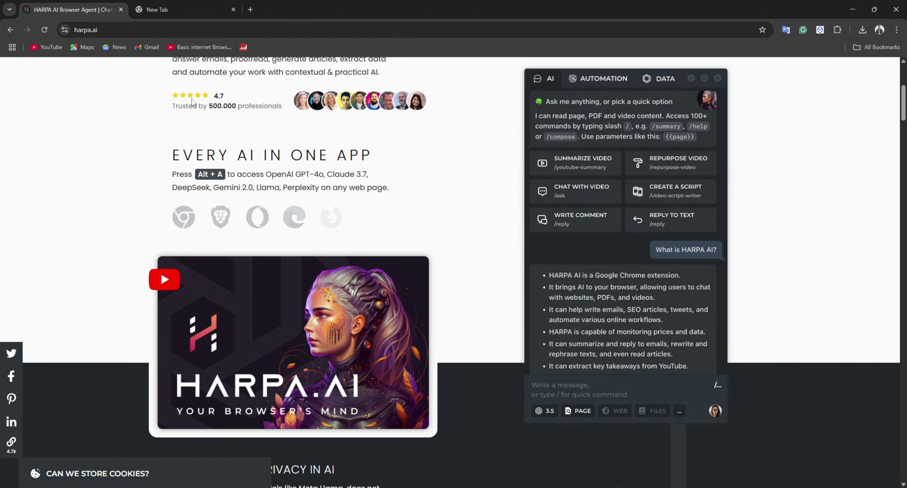
scroll(36, 269, up, 6)
scroll(37, 270, down, 1)
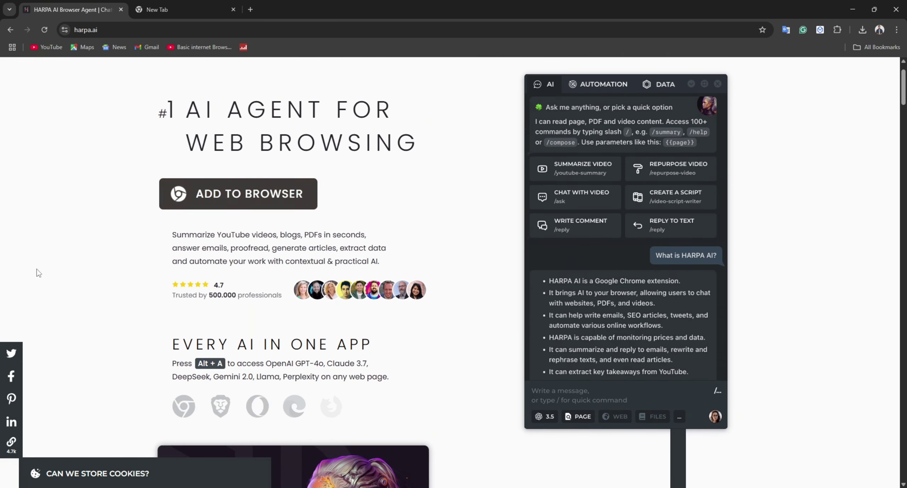
mouse_move(594, 169)
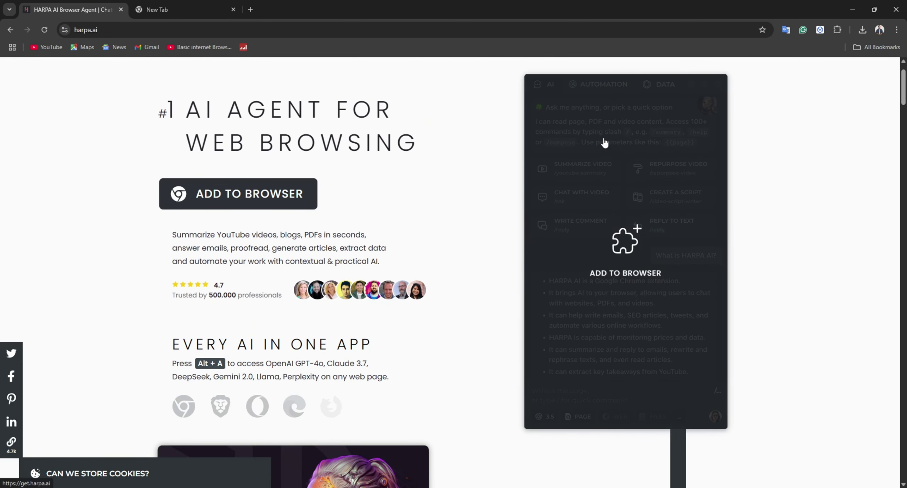
scroll(211, 217, up, 1)
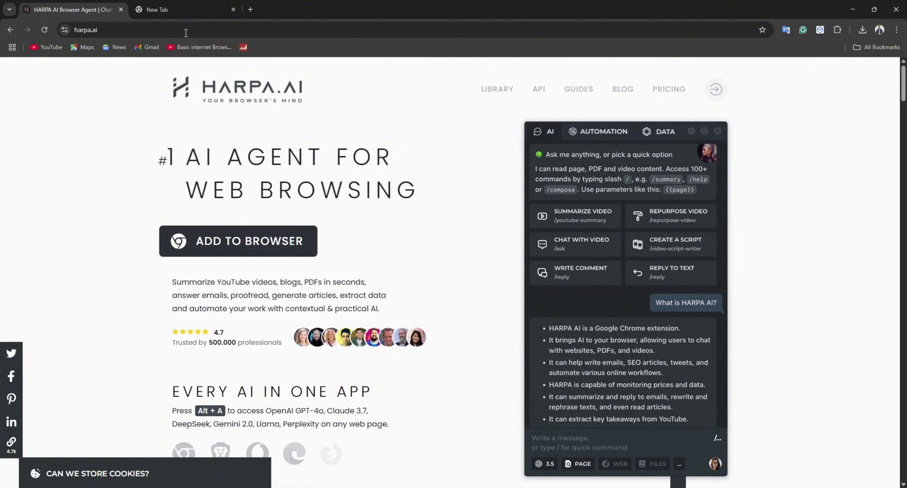
click(102, 28)
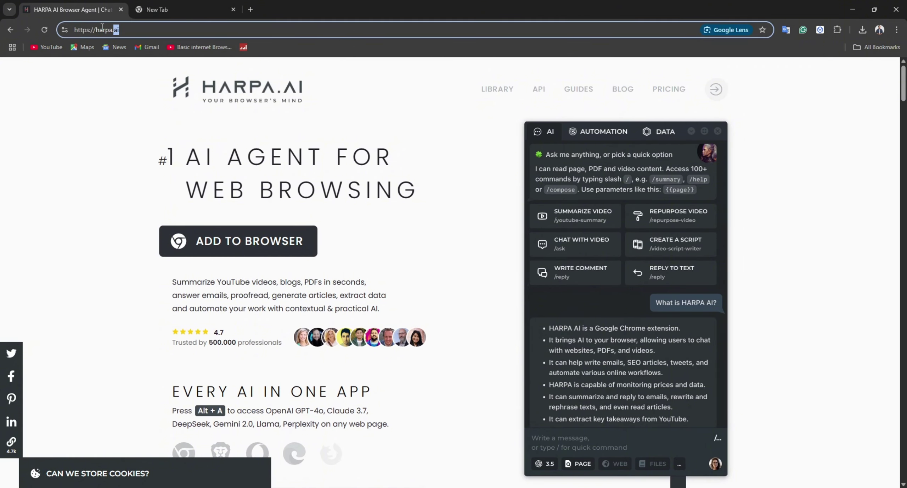
click(55, 143)
click(91, 31)
right_click(144, 210)
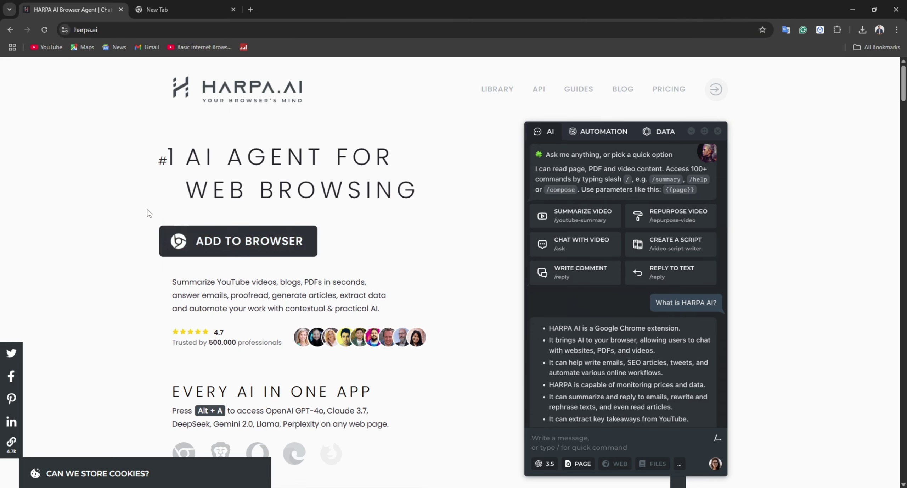
click(95, 100)
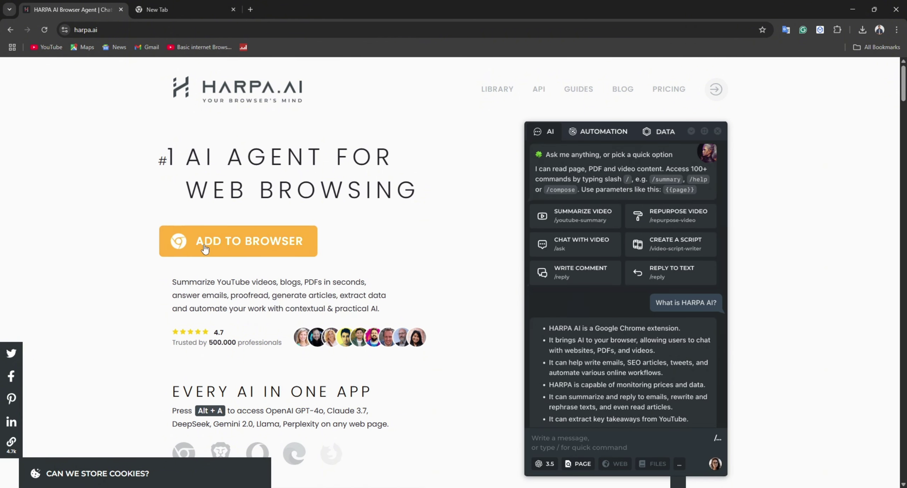
- Install the HARPA AI extension in Chrome from its Chrome Web Store page, accepting the requested permissions
click(219, 236)
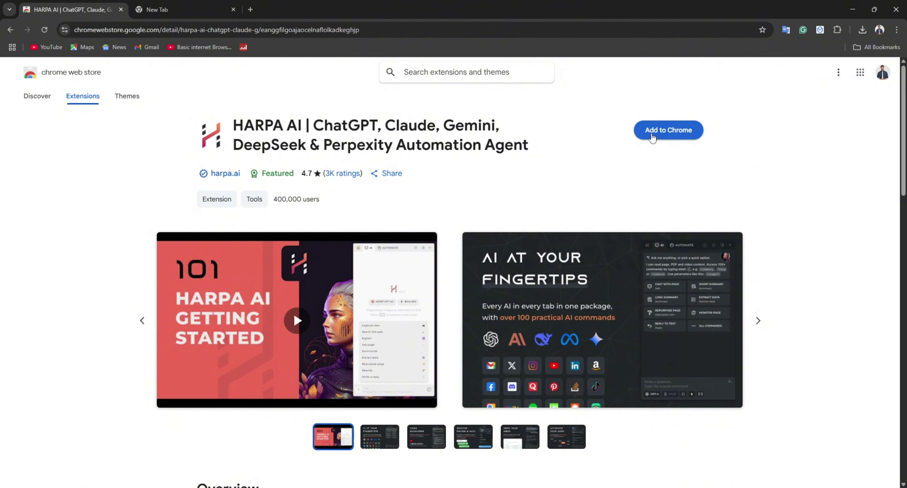
click(652, 138)
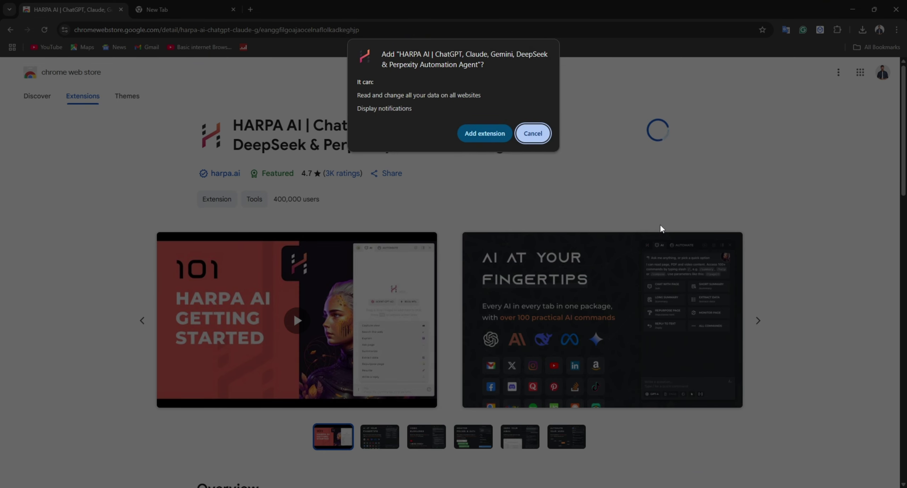
click(482, 131)
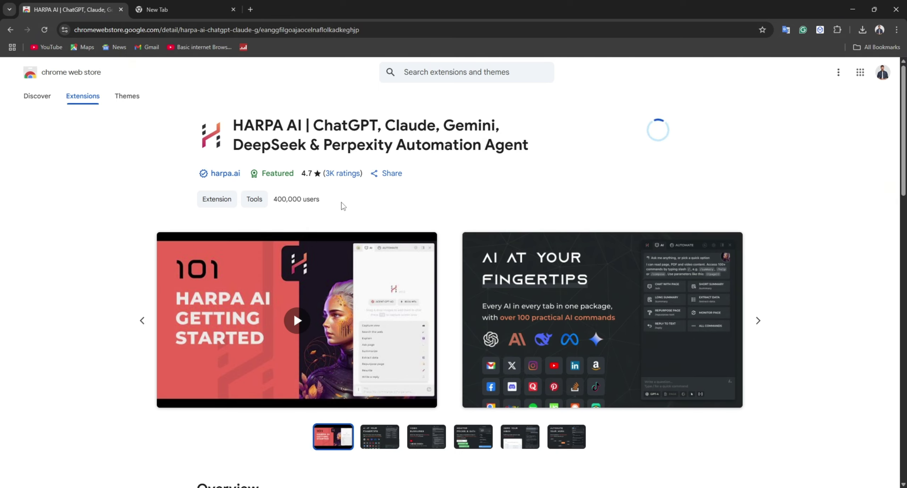
click(862, 30)
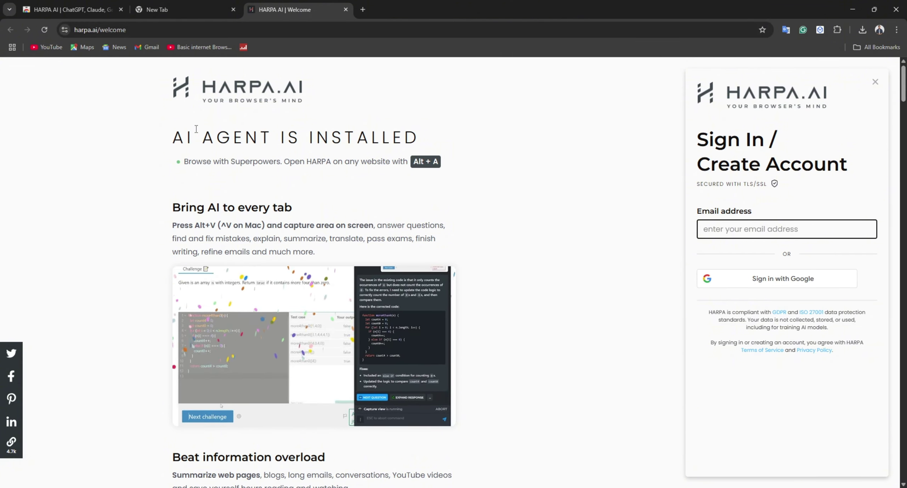
- Sign in to HARPA AI with the first listed Google account, dismissing the translation prompt and approving access
click(747, 286)
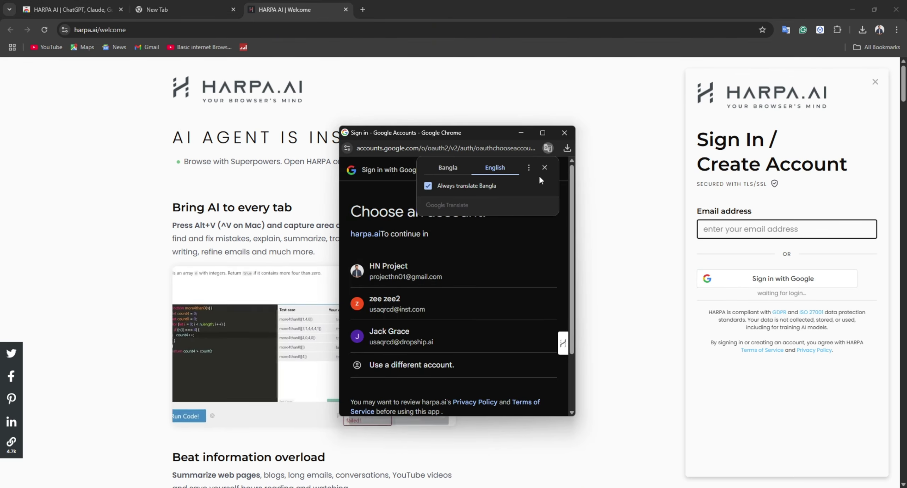
click(544, 168)
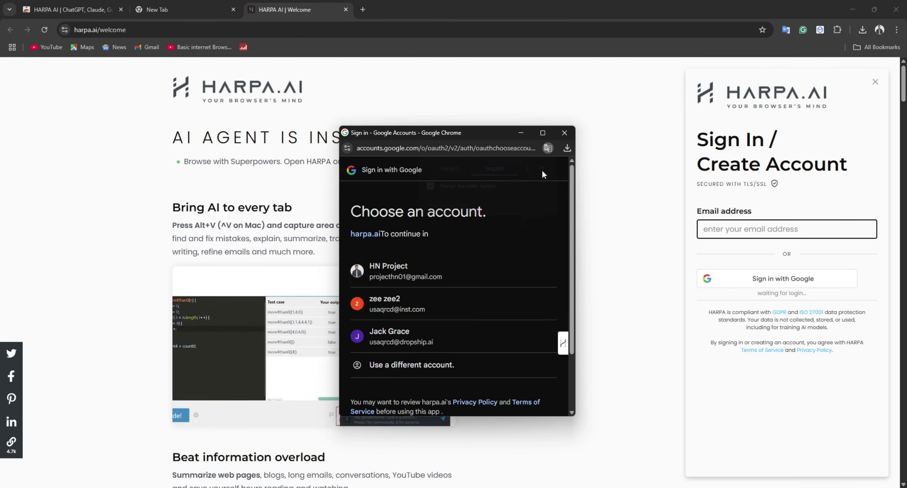
click(395, 270)
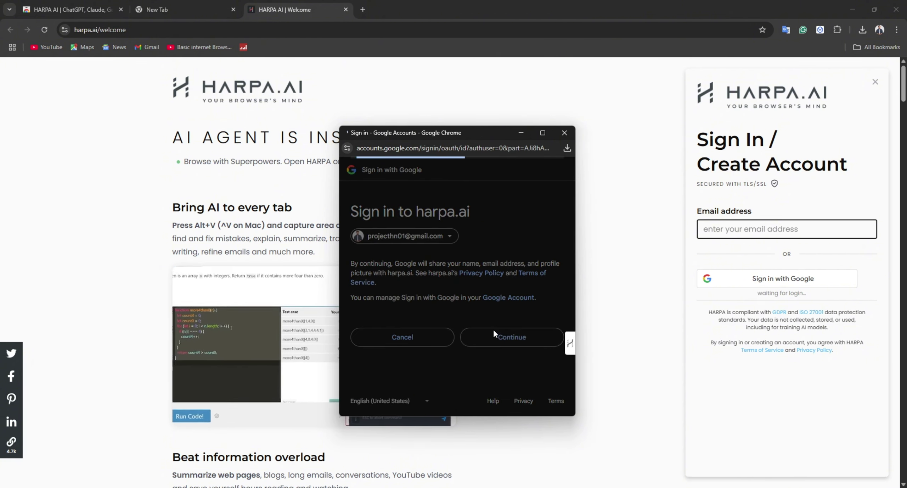
click(494, 335)
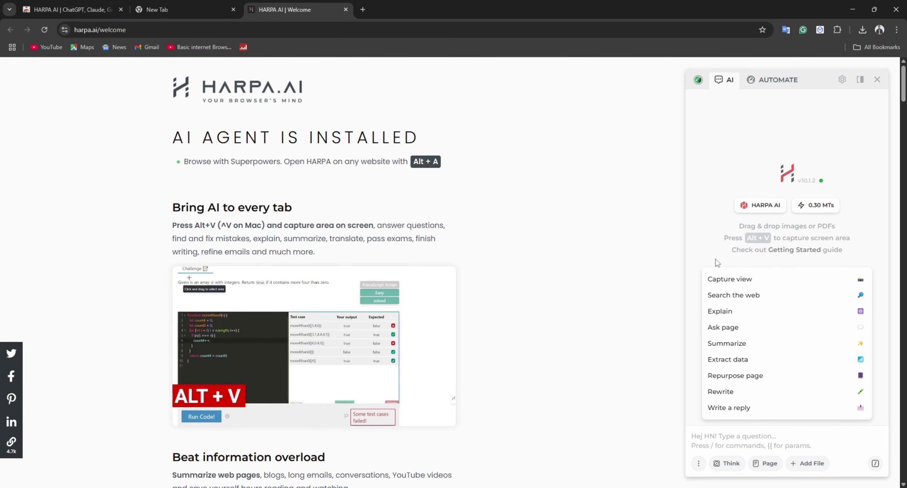
- Look over the HARPA AI welcome page and preview its Facebook share post, closing it without publishing
scroll(714, 283, down, 7)
scroll(496, 333, up, 7)
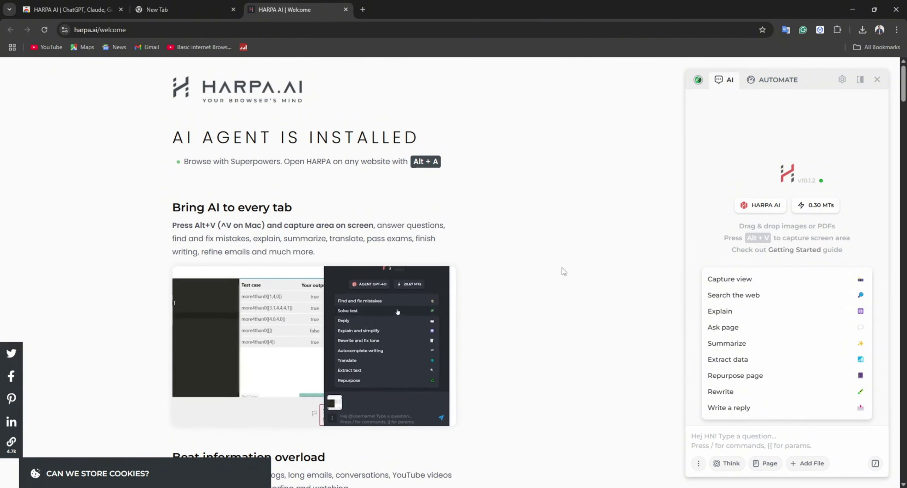
scroll(579, 347, down, 5)
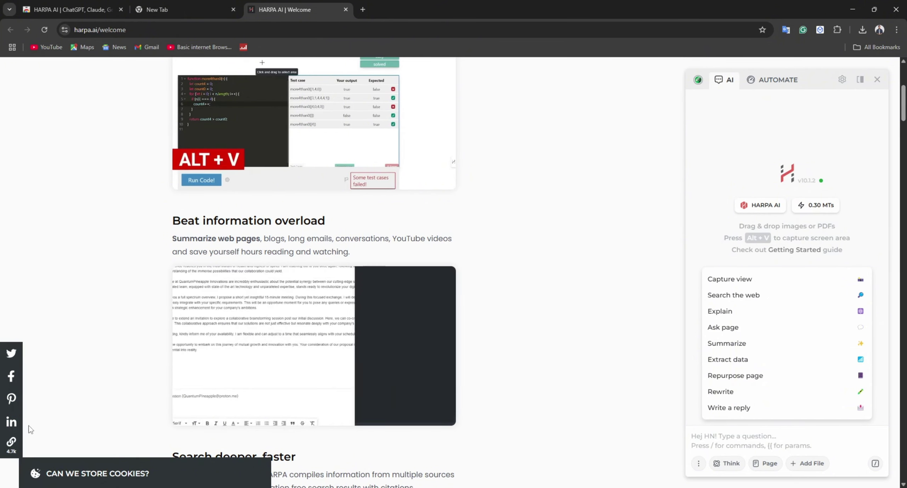
click(10, 377)
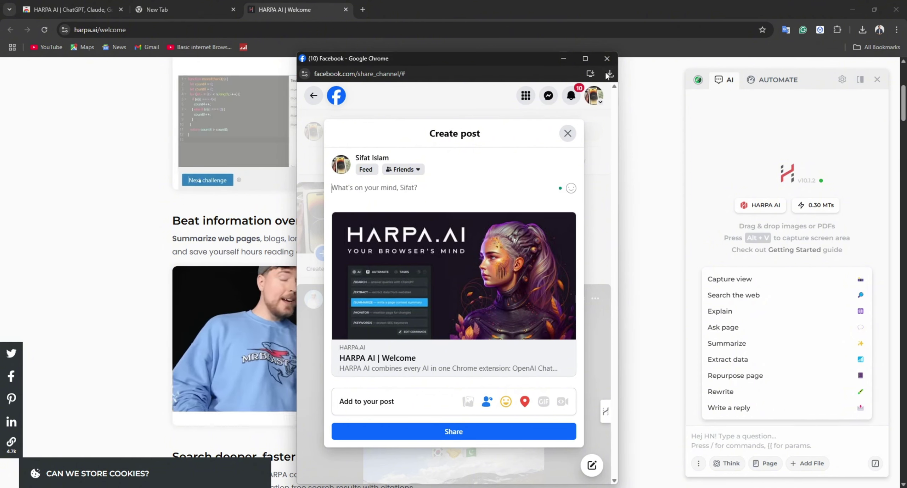
click(601, 62)
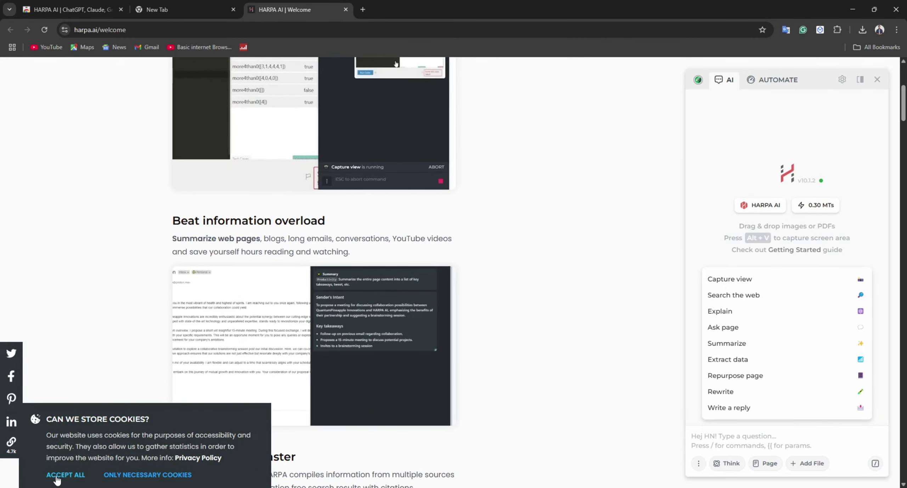
- Accept all cookies on the welcome page and look through its feature sections
click(84, 475)
scroll(163, 420, up, 4)
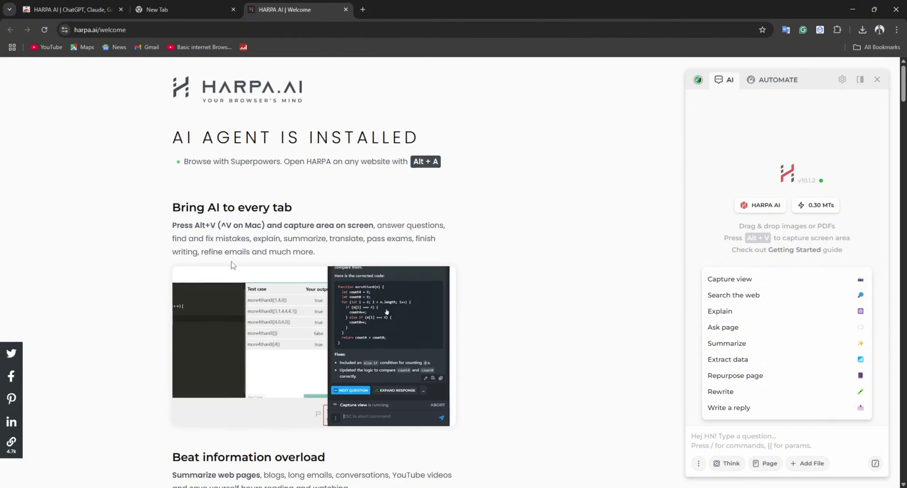
scroll(421, 351, down, 20)
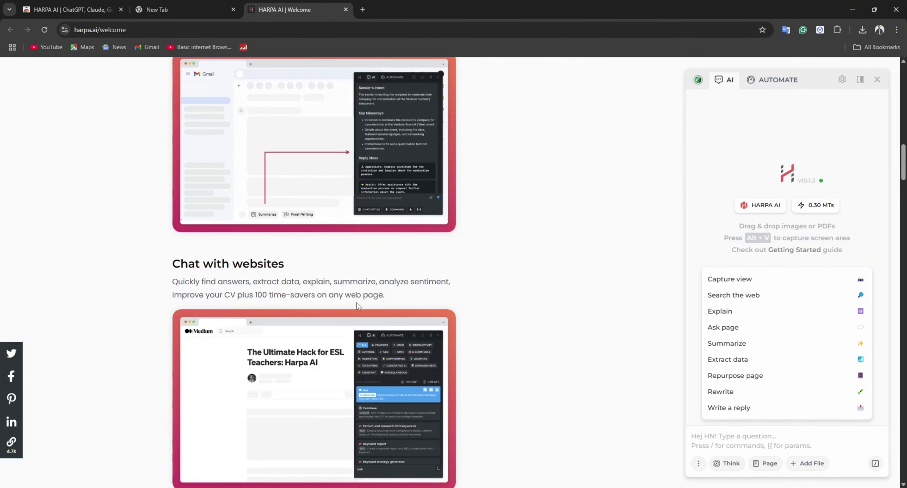
scroll(463, 316, up, 20)
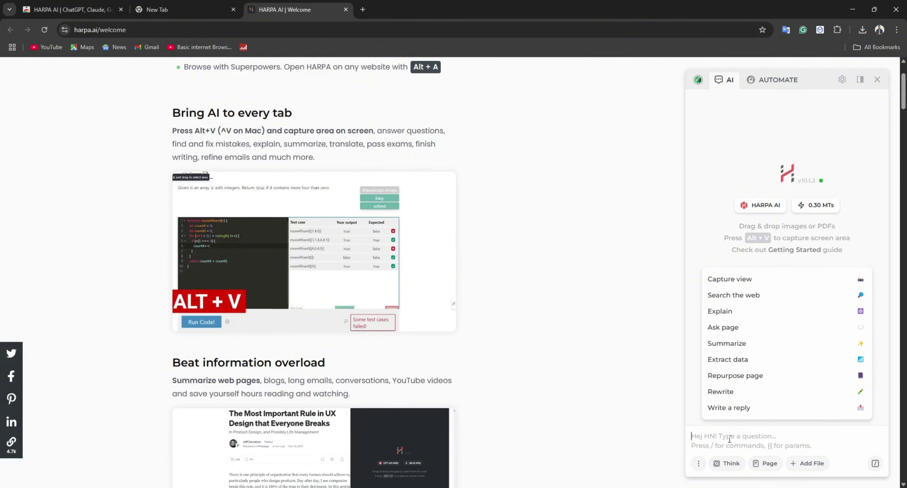
- Ask the HARPA AI chat "WHAT SERVICES DO U PROVIDE?"
text(WHAT)
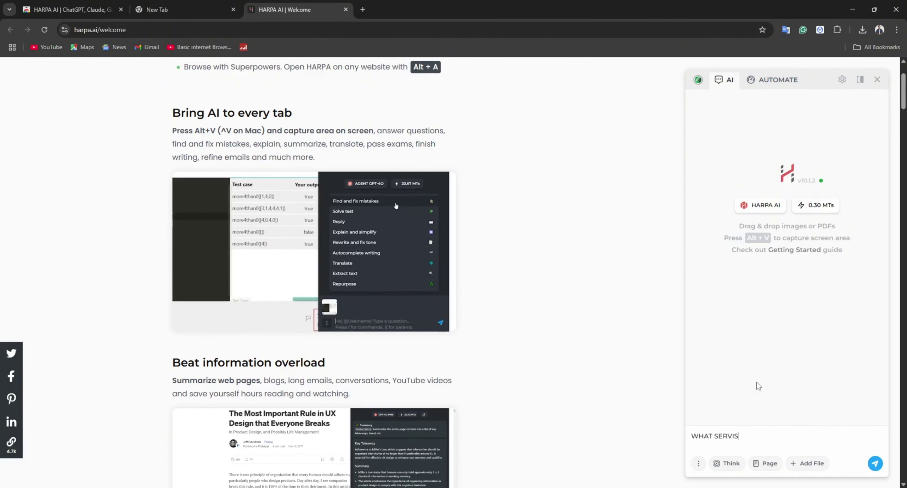
text( SERVICES DO)
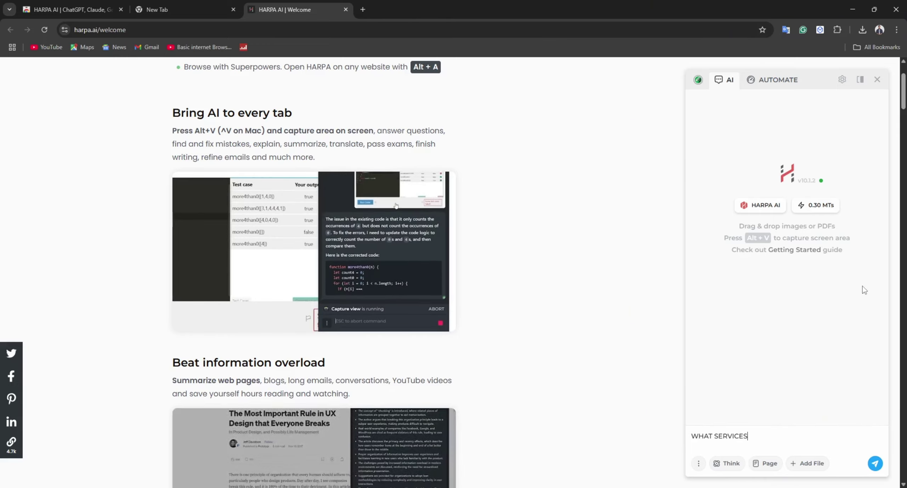
text( U)
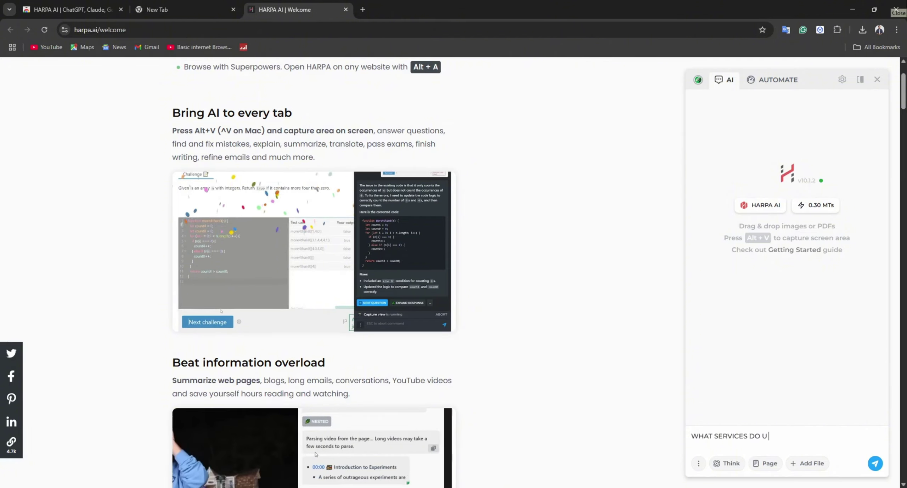
text( PROVIDE?)
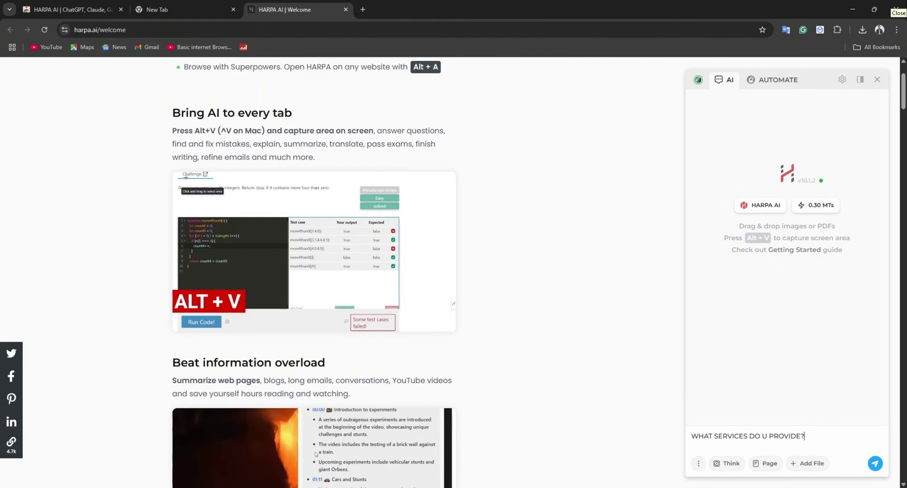
key(Return)
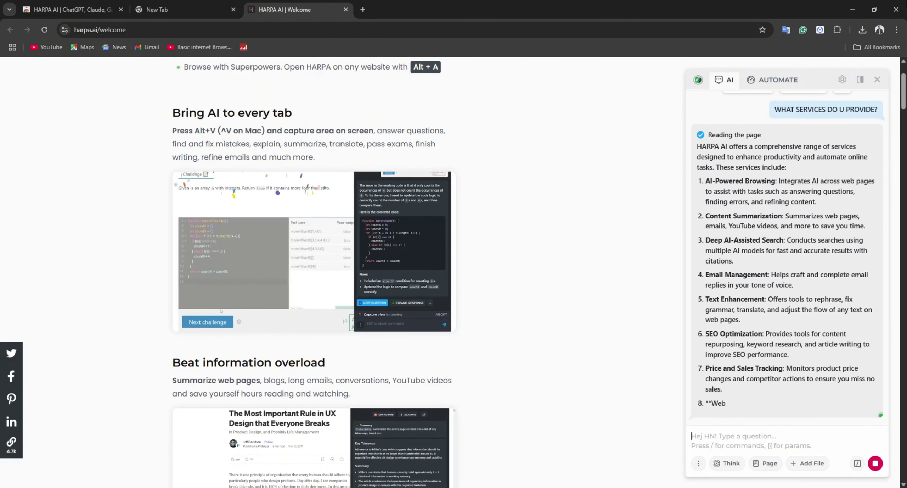
- Read the chat's answer about its services through to the end, highlighting the Content Summarization item
scroll(749, 189, up, 5)
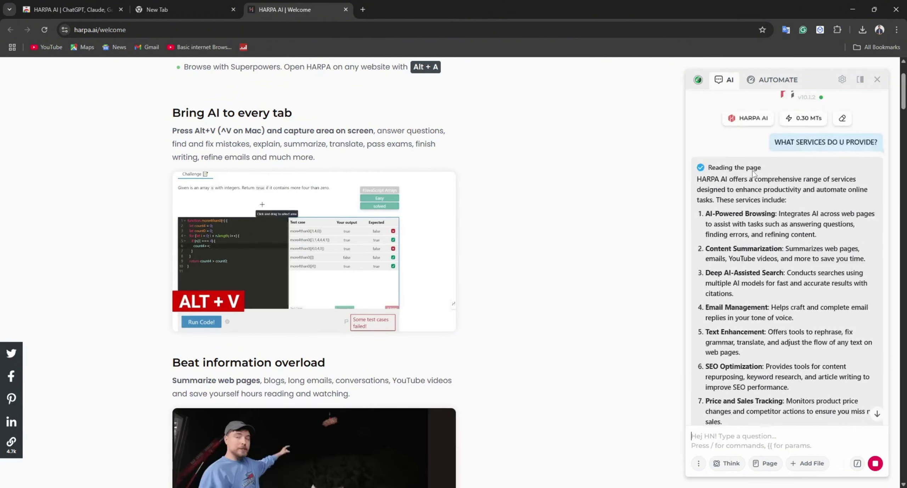
scroll(763, 321, down, 1)
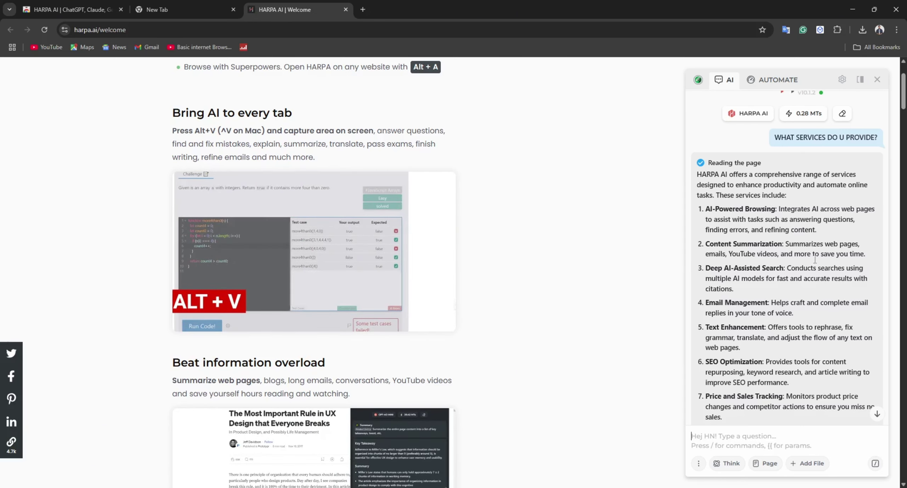
scroll(809, 180, down, 3)
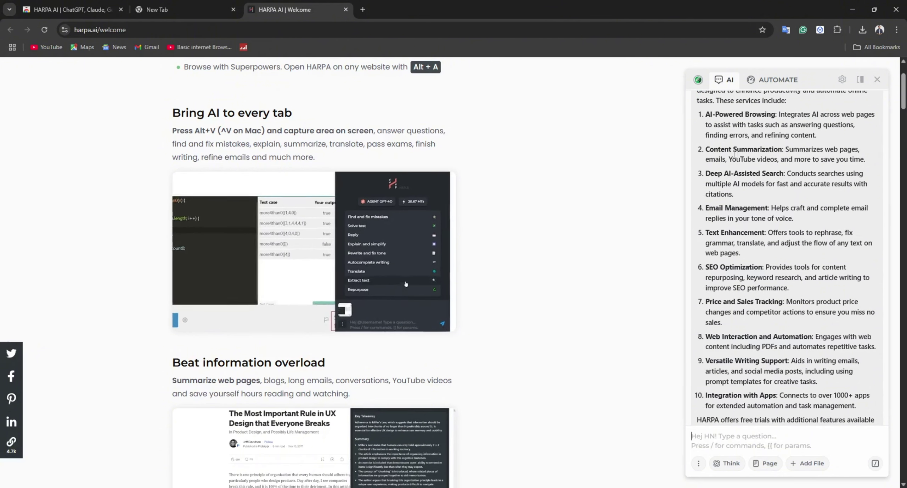
mouse_move(782, 150)
mouse_down()
mouse_move(861, 150)
mouse_move(747, 159)
mouse_move(789, 160)
mouse_up()
triple_click(789, 160)
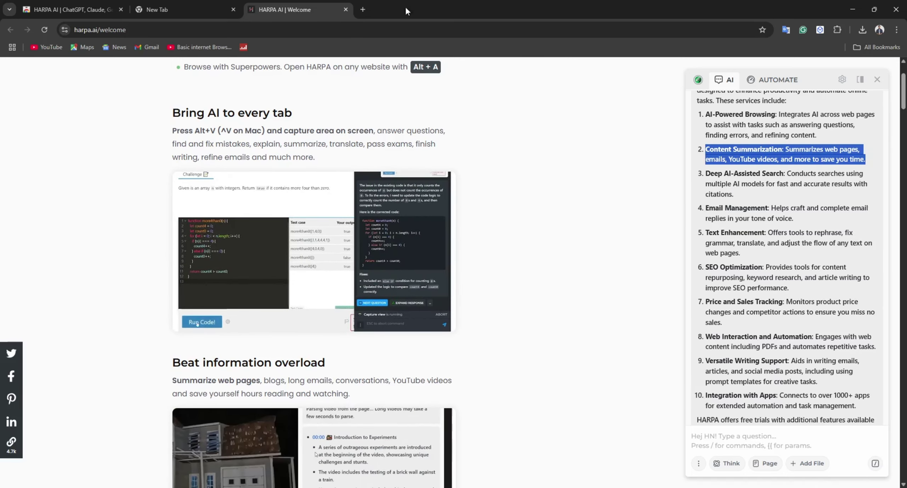
scroll(786, 115, down, 2)
- Examine the welcome page's feature sections from "Bring AI to every tab" down to Pricing
scroll(577, 255, down, 1)
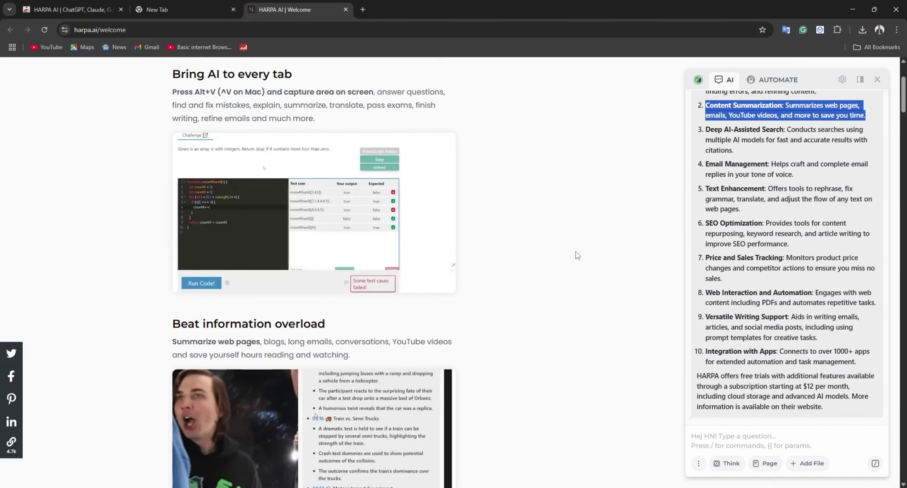
scroll(596, 255, up, 3)
scroll(596, 254, down, 20)
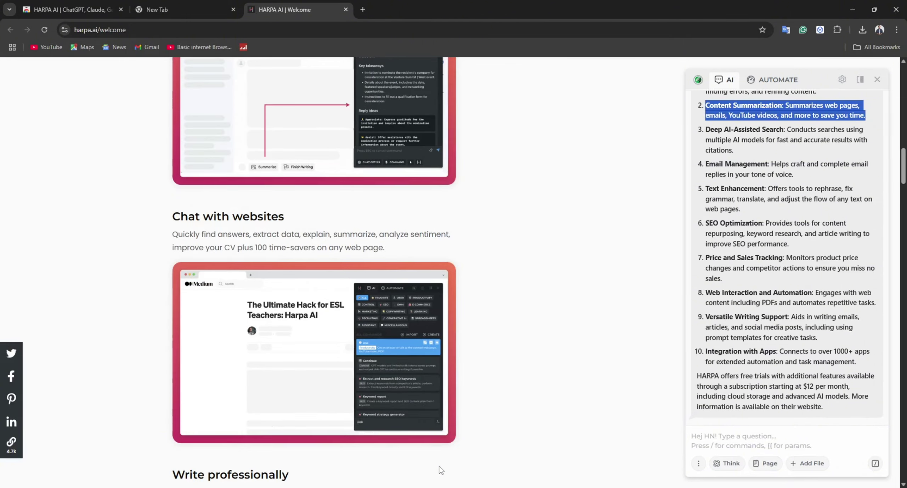
scroll(418, 319, down, 20)
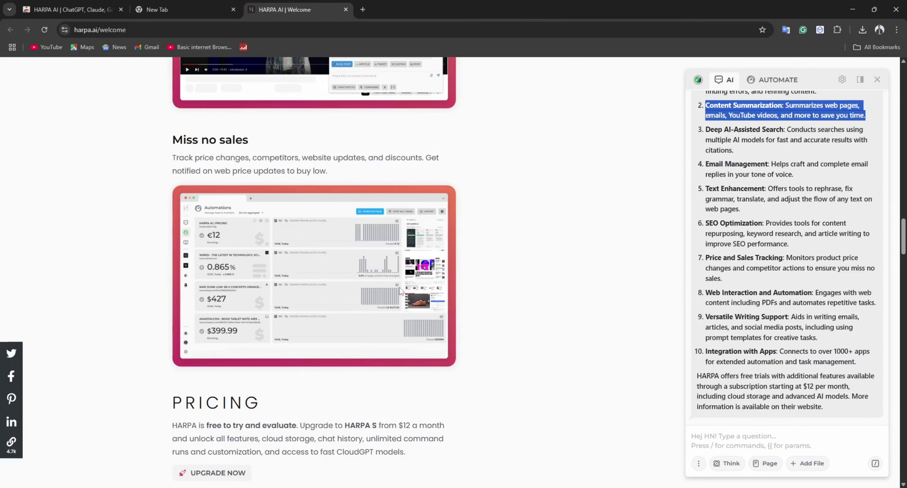
- Look over the welcome page's feature cards and the Built-in Page Monitor setup steps
scroll(421, 316, down, 18)
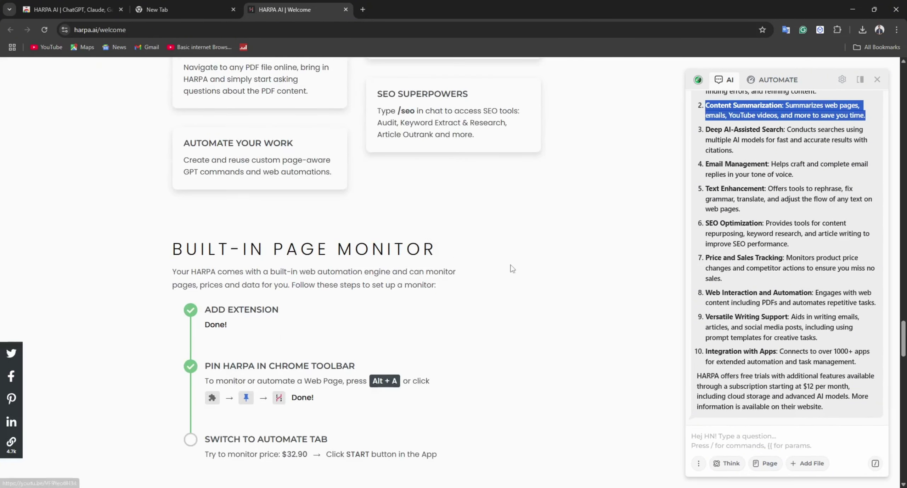
scroll(396, 250, up, 3)
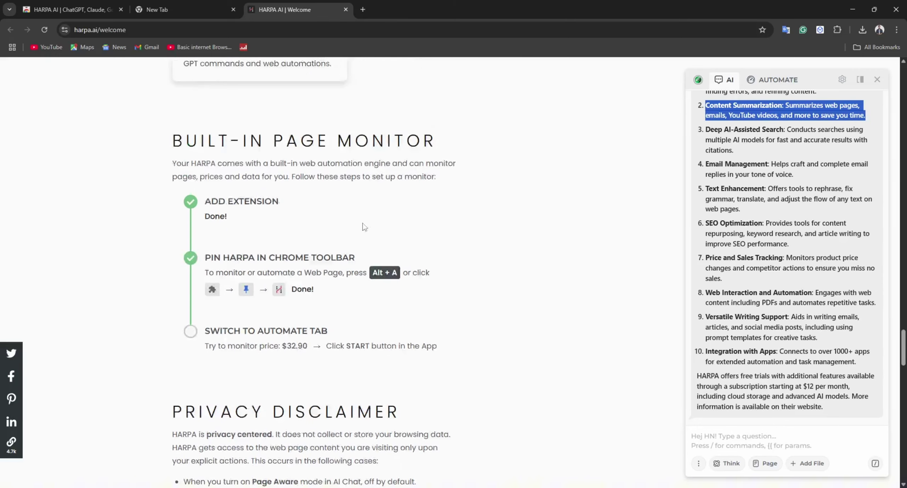
- Open Shopify's free-trial page in a new tab and look through its content
click(361, 9)
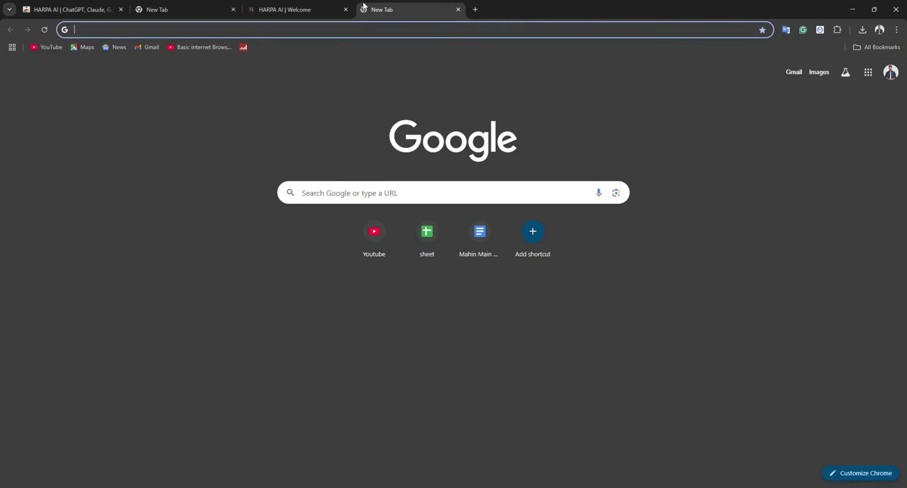
key(ctrl+v)
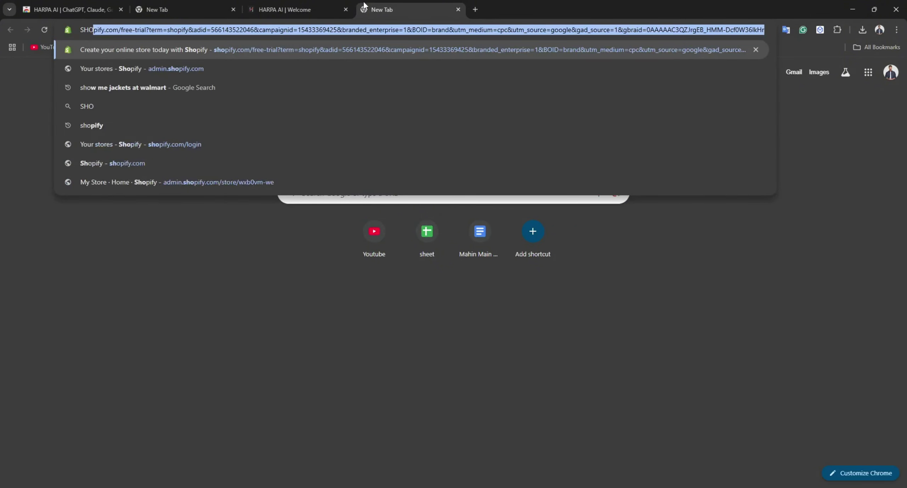
key(Return)
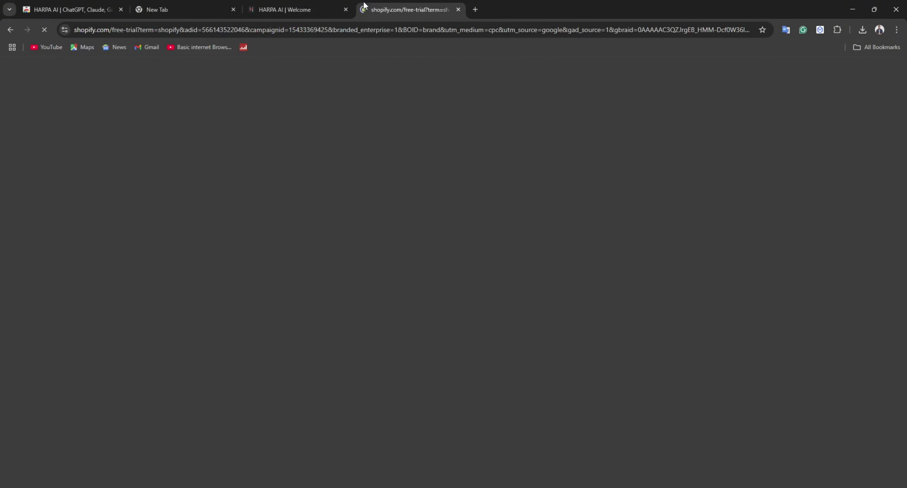
scroll(539, 244, down, 2)
scroll(567, 227, up, 3)
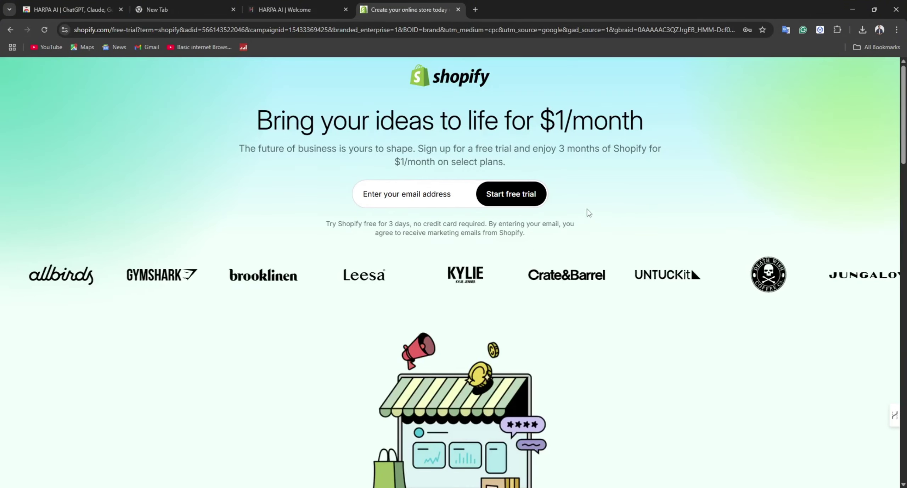
scroll(480, 202, down, 12)
scroll(862, 156, up, 5)
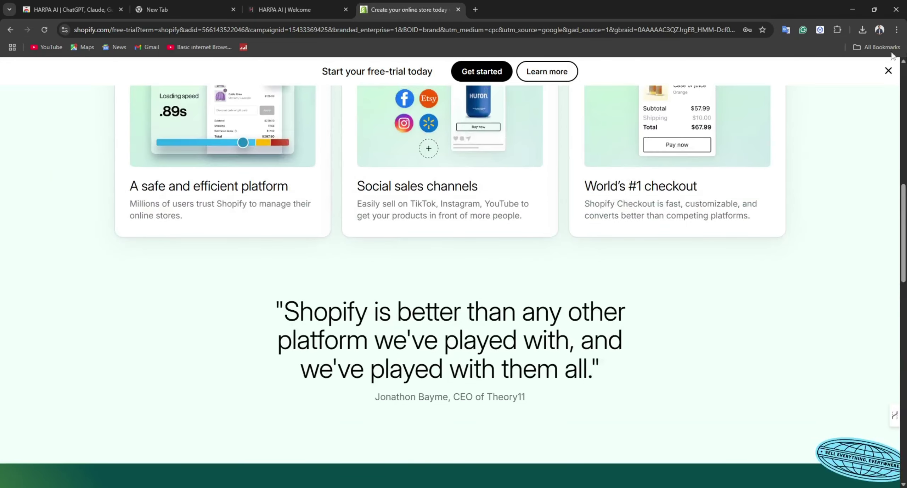
- Show the list of installed Chrome extensions and locate HARPA AI in it
click(837, 30)
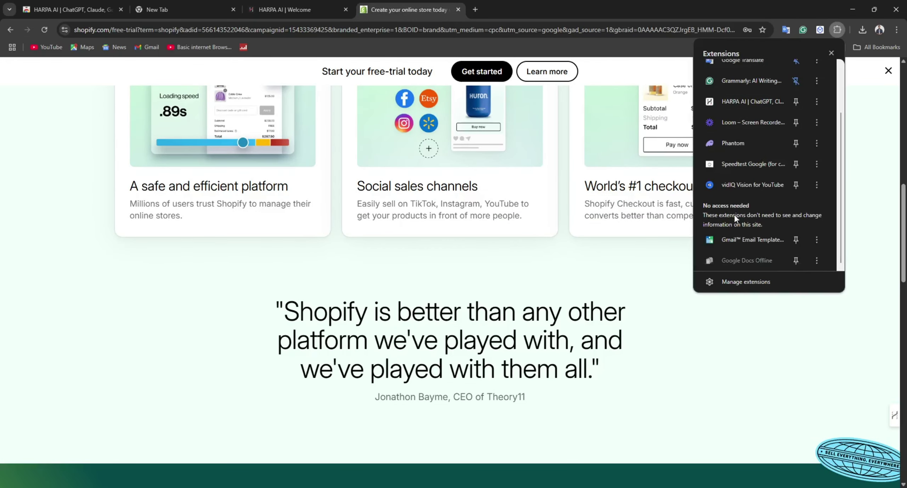
scroll(741, 178, up, 3)
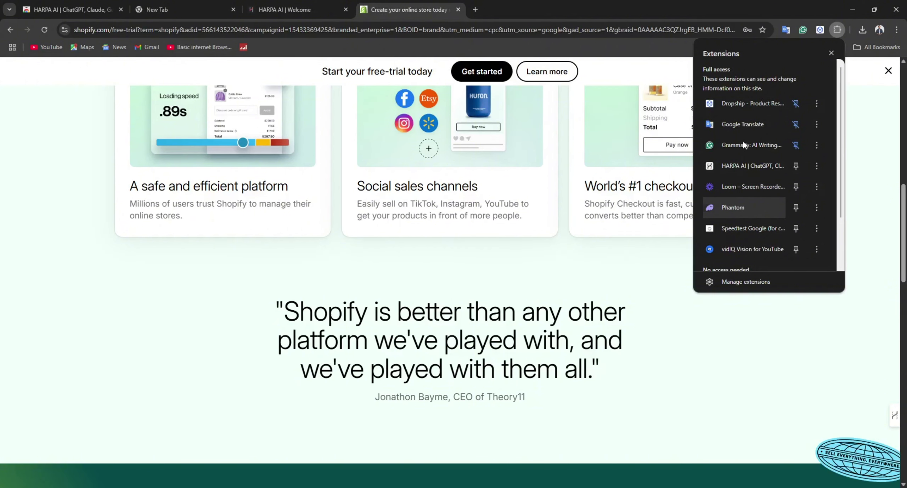
- Return to the HARPA welcome page, clear the text highlight in the chat and review the feature cards
click(296, 7)
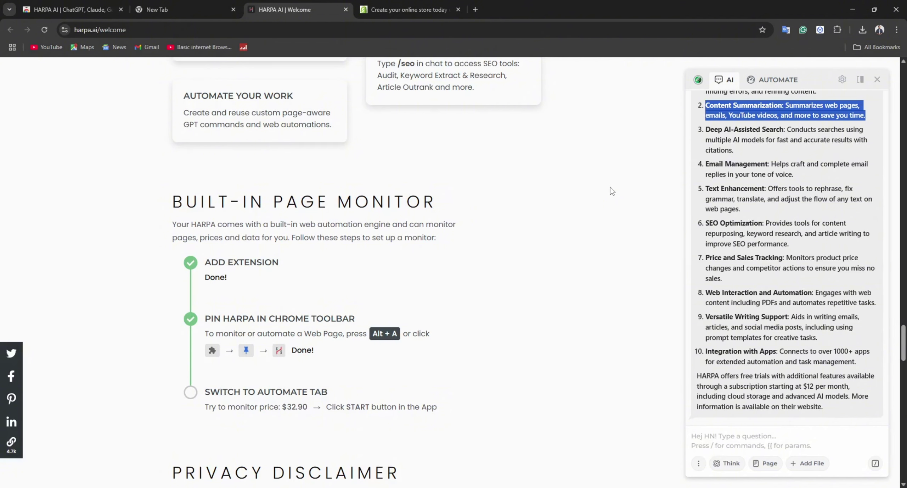
mouse_move(804, 190)
mouse_down()
mouse_move(808, 200)
mouse_move(809, 191)
mouse_up()
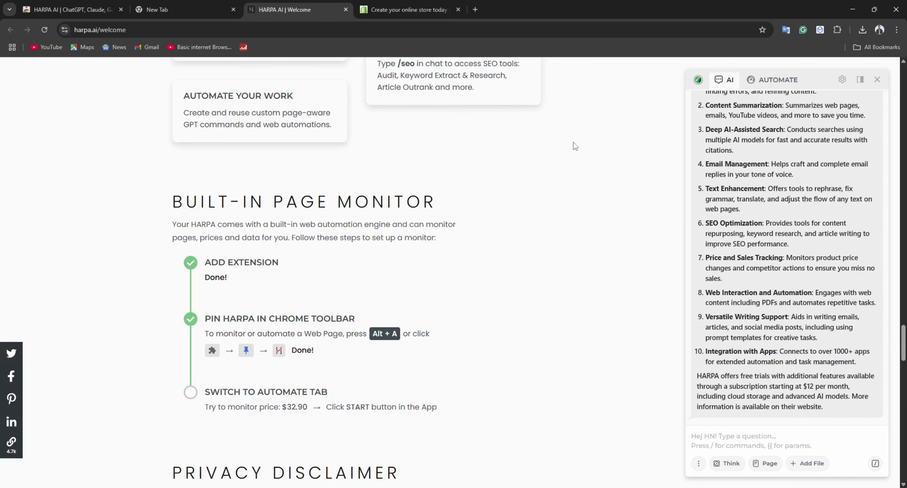
scroll(57, 193, up, 8)
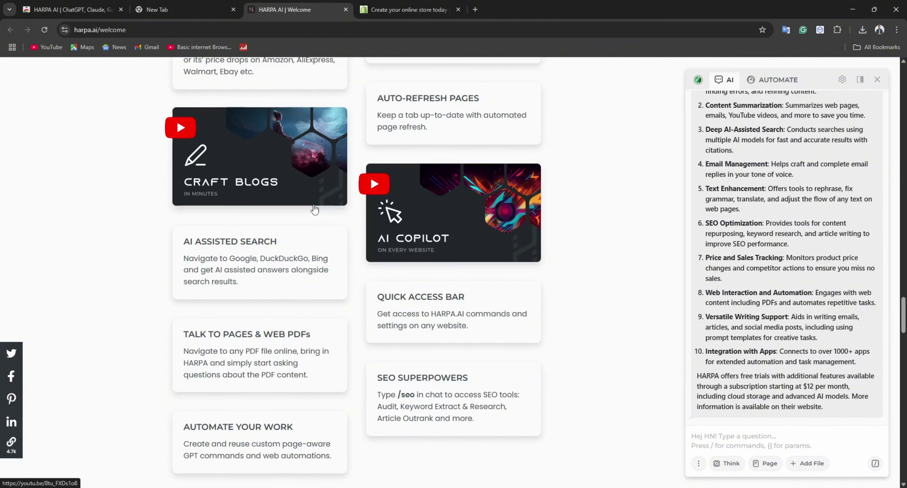
scroll(315, 209, up, 1)
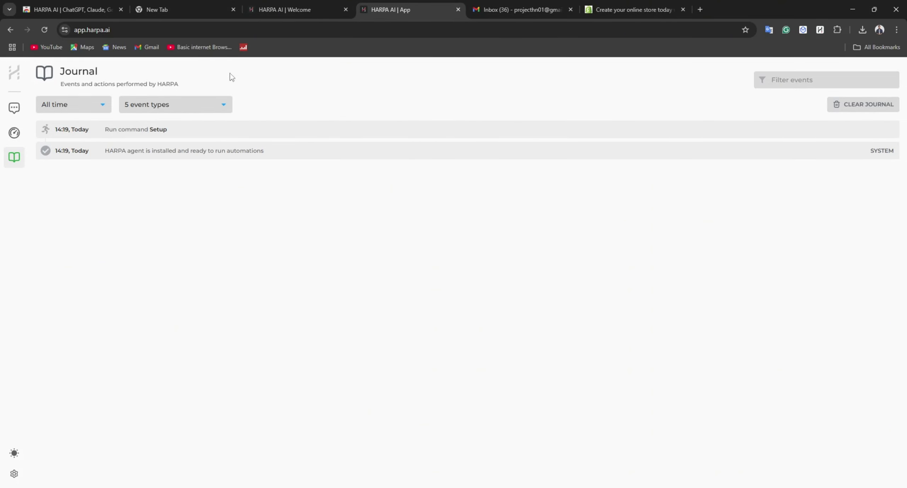
- Go back to the HARPA welcome page and hide the HARPA AI panel there
click(308, 4)
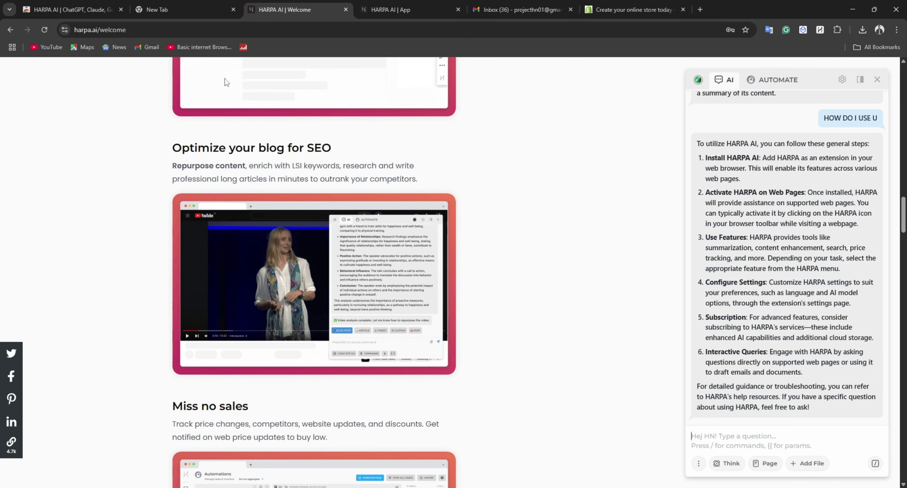
click(819, 30)
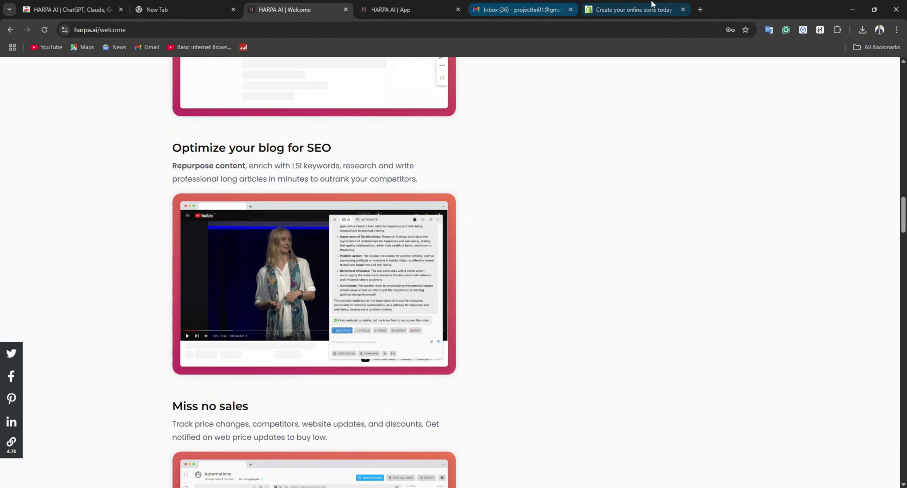
- Open the Gmail inbox in a new tab and run HARPA AI's Summarize email command on it
click(700, 9)
click(150, 47)
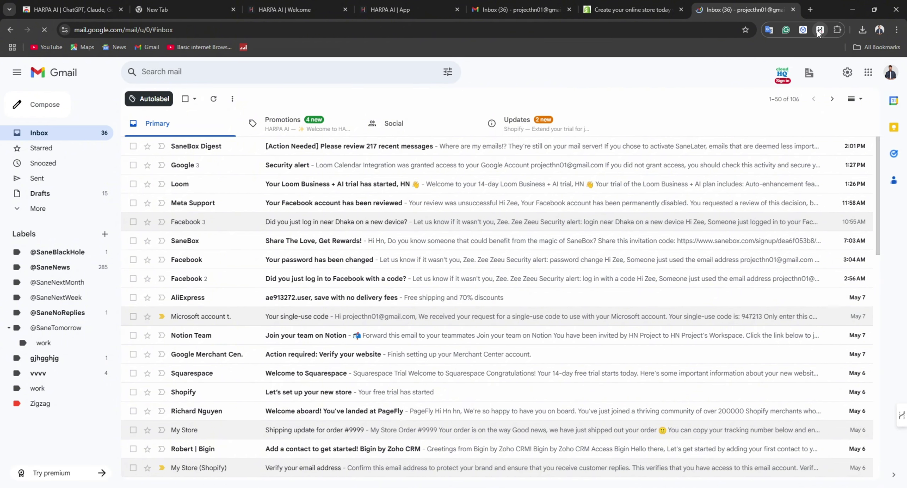
click(820, 32)
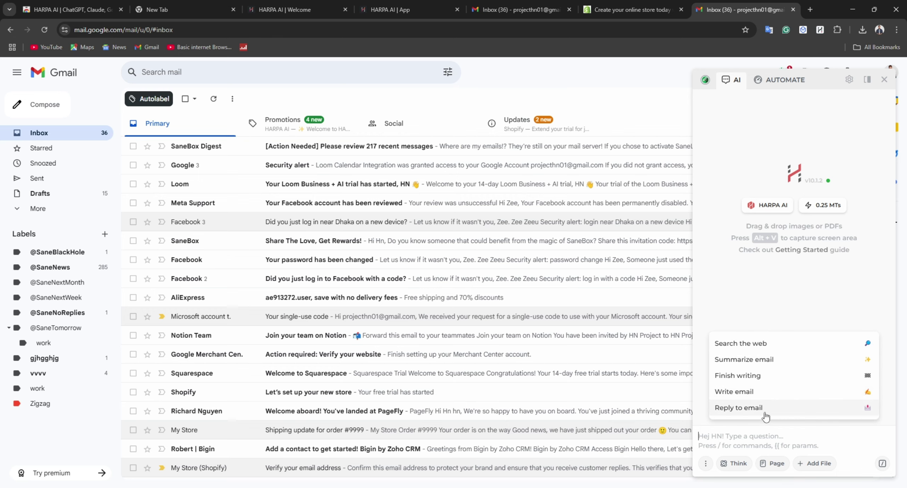
click(748, 362)
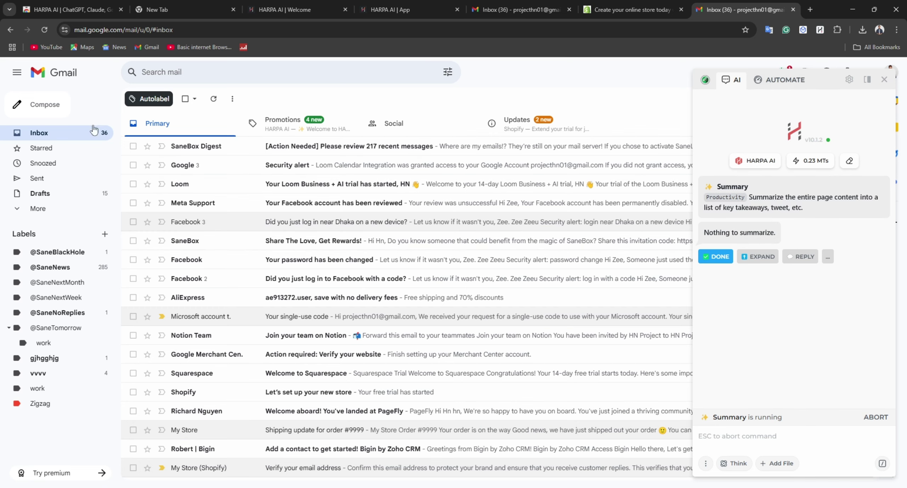
- Select the first five conversations in the Primary inbox, from SaneBox Digest to the first Facebook email
click(185, 99)
click(185, 98)
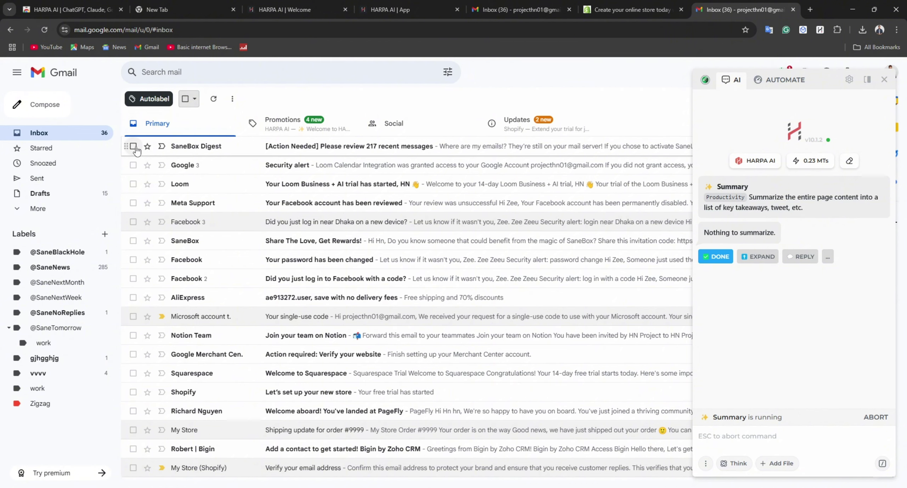
click(133, 146)
click(133, 165)
click(133, 184)
click(133, 202)
click(133, 221)
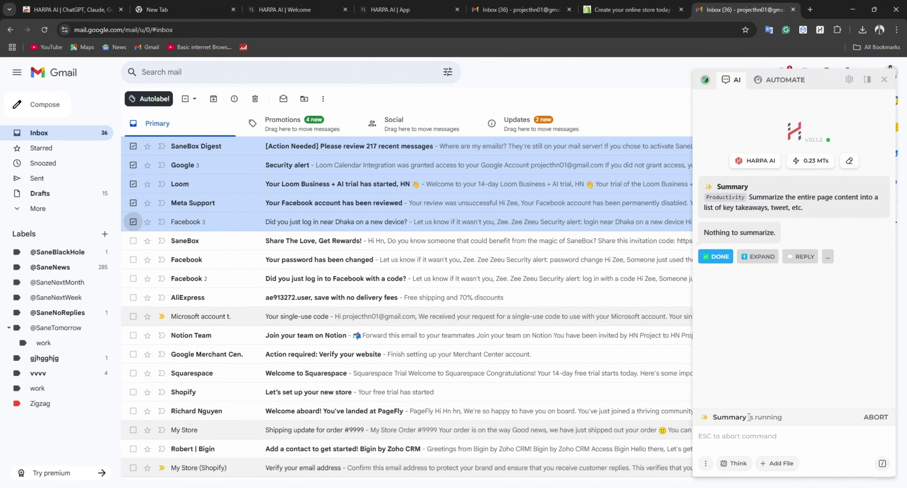
- Abort the running Summary command, ask the chat "SUMMMARIZE THE SELECTED AREA" and try to move the selected emails into the chat
drag(729, 437, 728, 434)
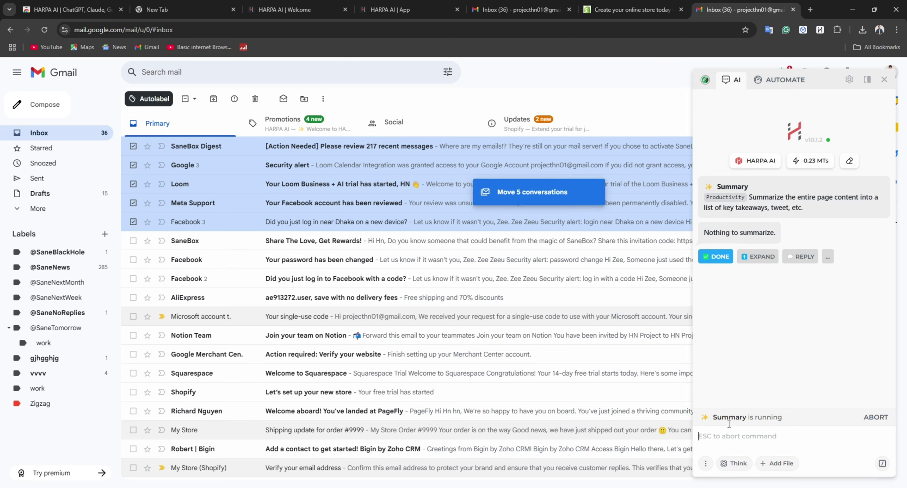
click(871, 417)
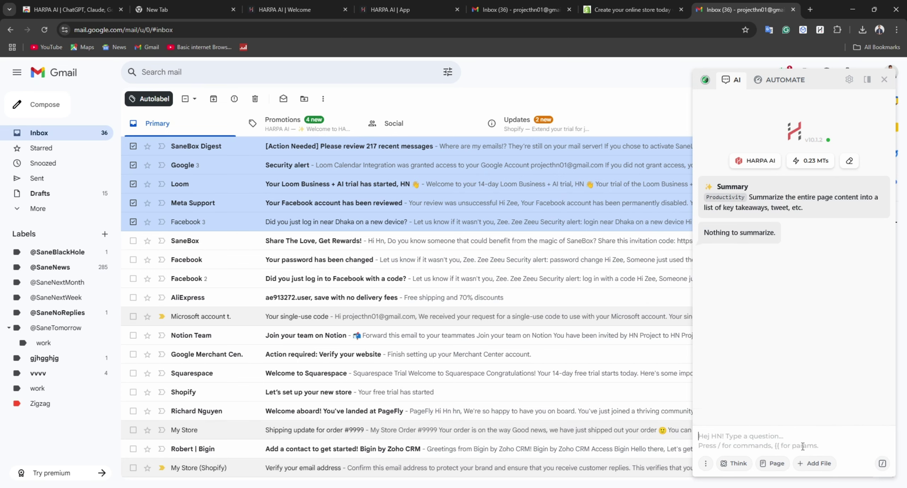
text(SUMMMARIZ)
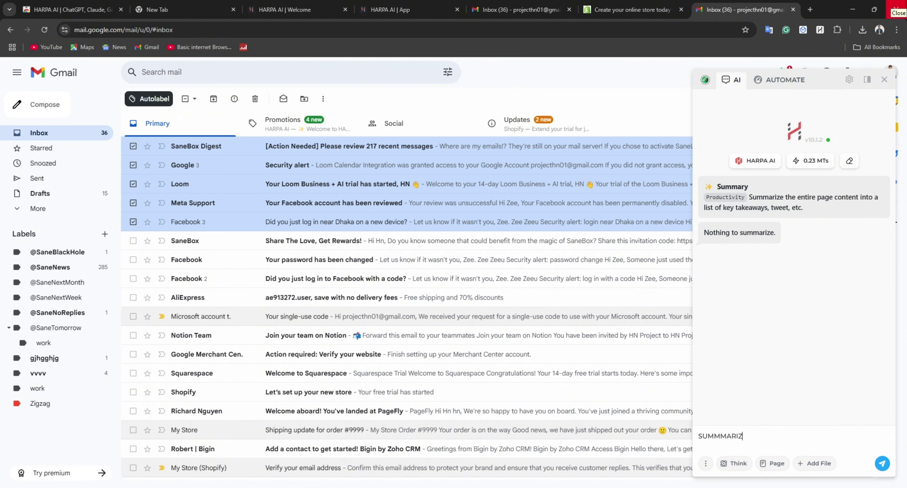
text(E THE SELECT)
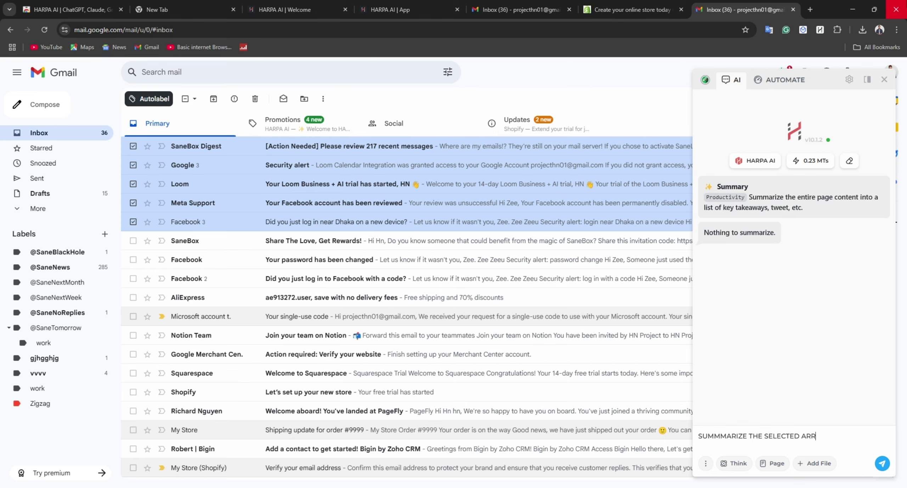
text(ED AREA)
key(Return)
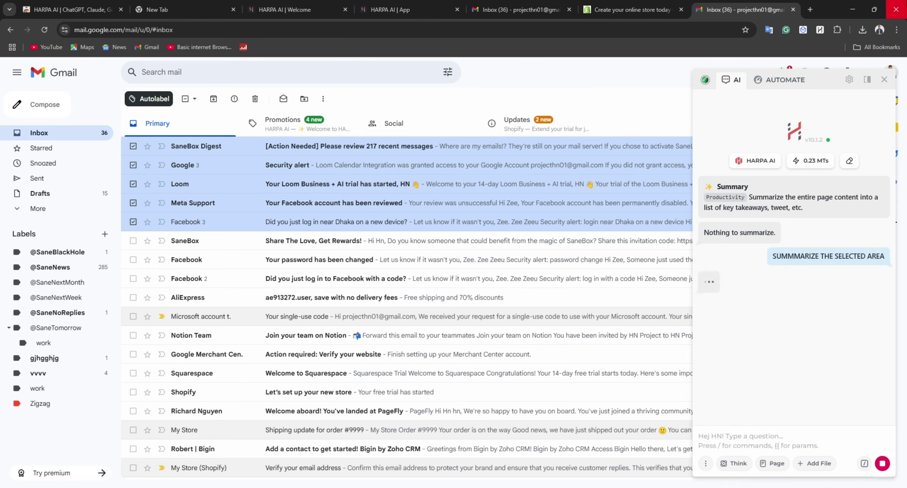
drag(428, 155, 749, 407)
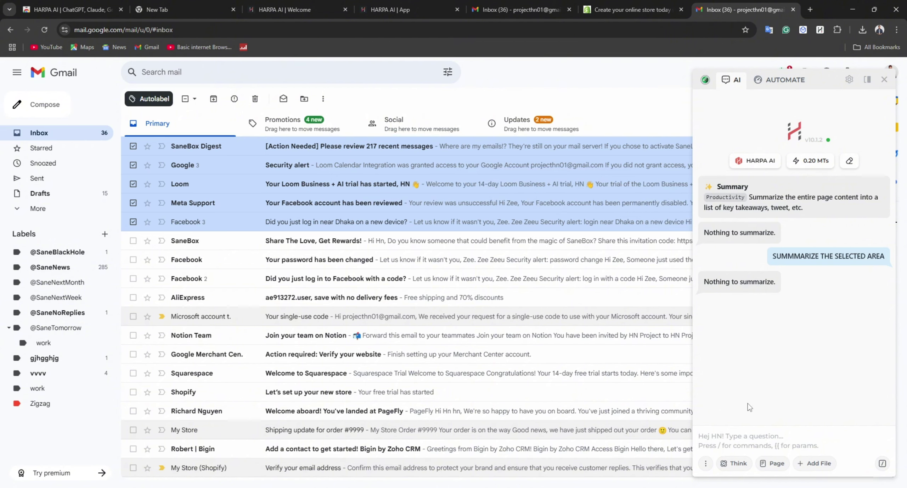
- Open HARPA's Automate Browser view and dismiss the "How to Automate & Monitor pages" video card
click(709, 462)
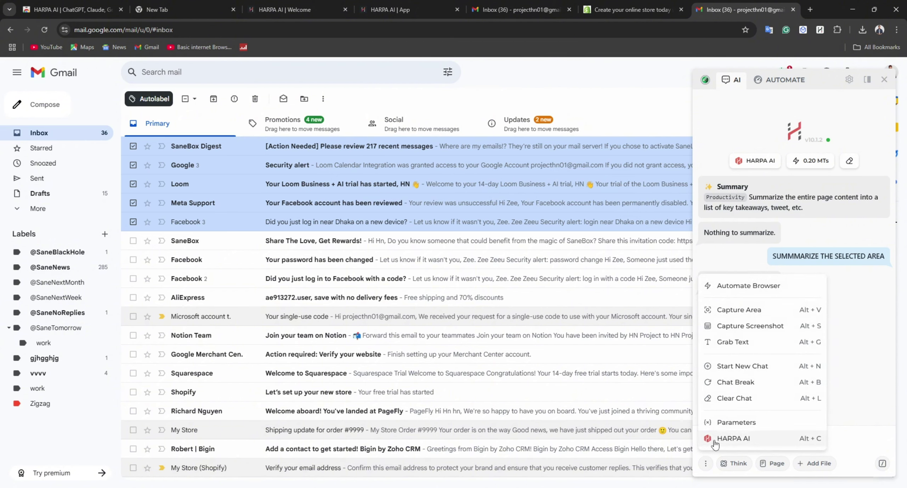
click(721, 293)
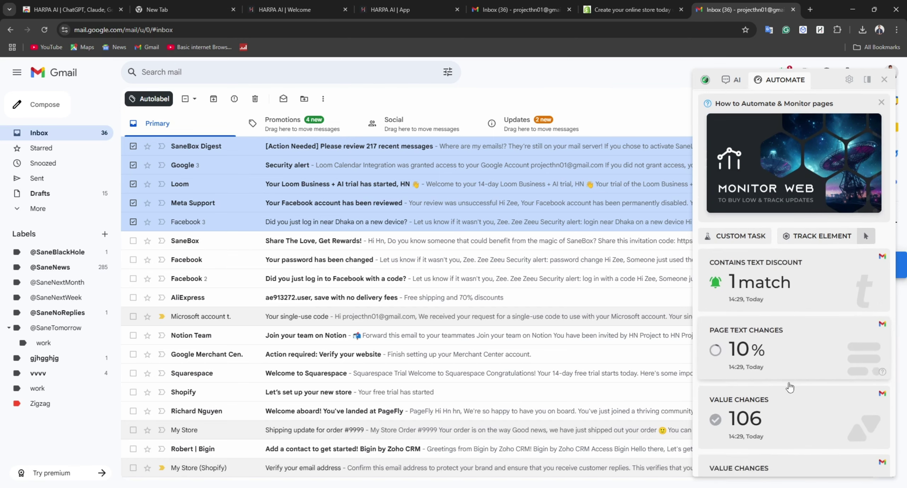
click(881, 212)
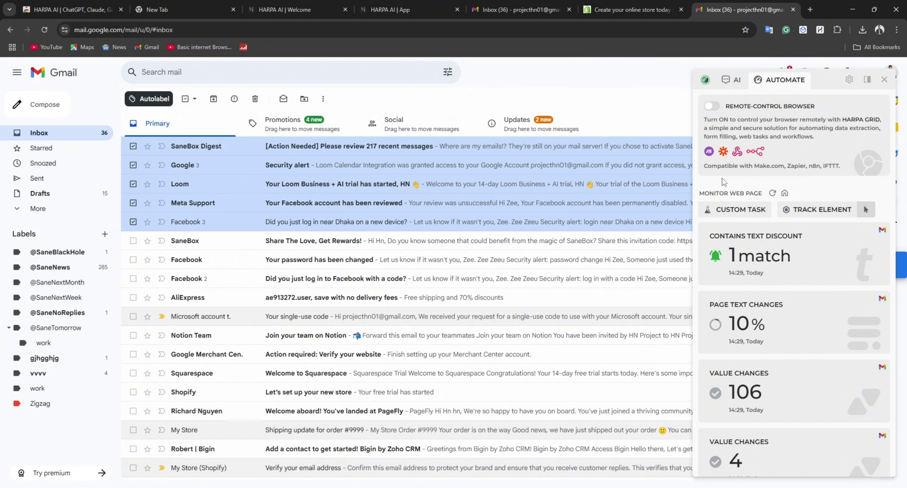
- Open the "Your Loom Business + AI trial has started" email and read through it
drag(676, 216, 429, 25)
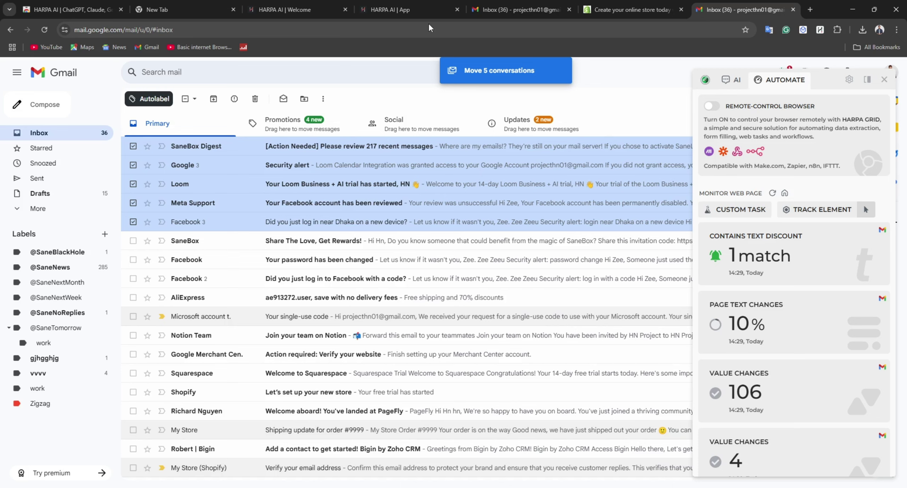
drag(428, 23, 251, 187)
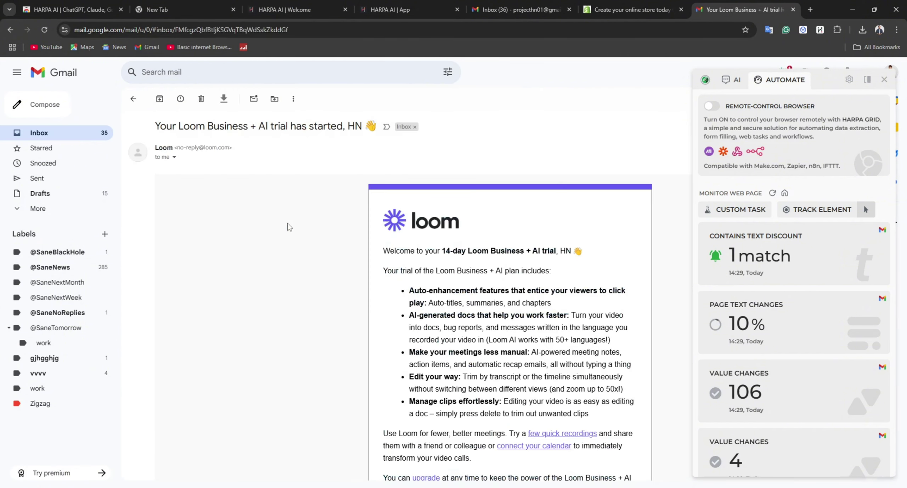
scroll(501, 280, down, 5)
scroll(502, 280, down, 4)
scroll(494, 286, up, 7)
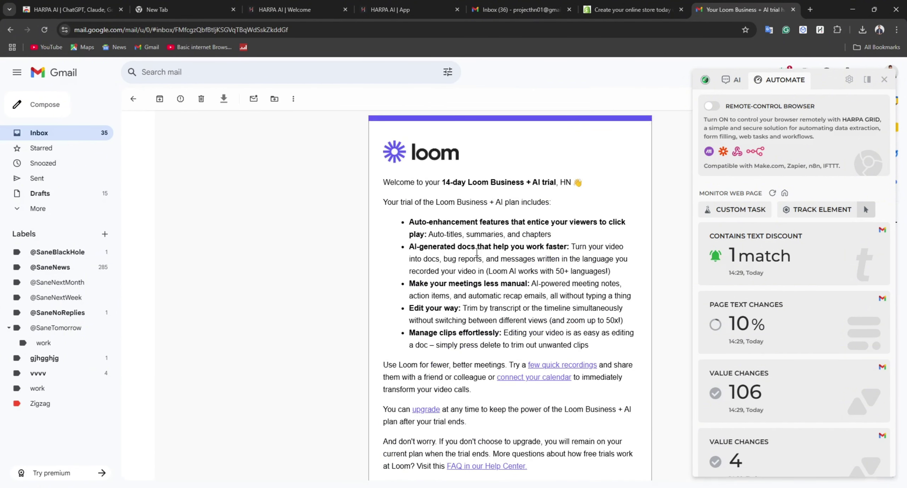
scroll(443, 234, up, 2)
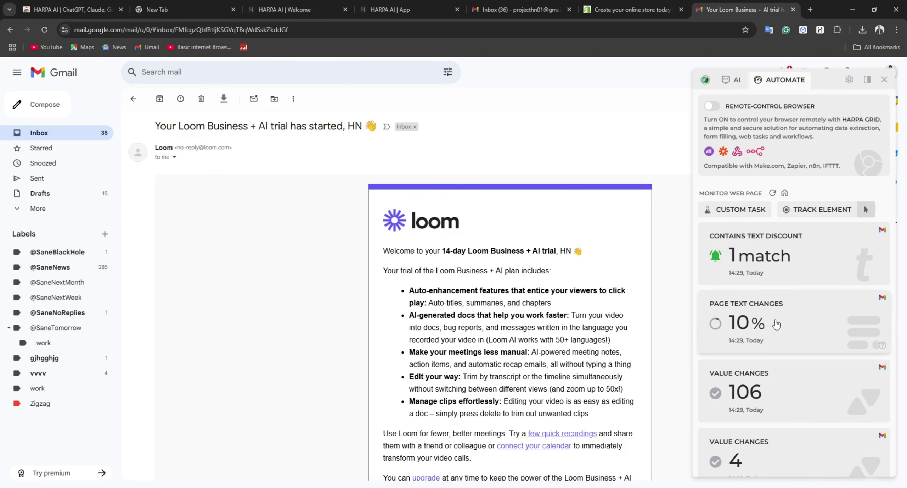
- Return to HARPA's AI chat and send "SUMMARIZE" to get a summary of the open Loom trial email
click(736, 81)
click(737, 82)
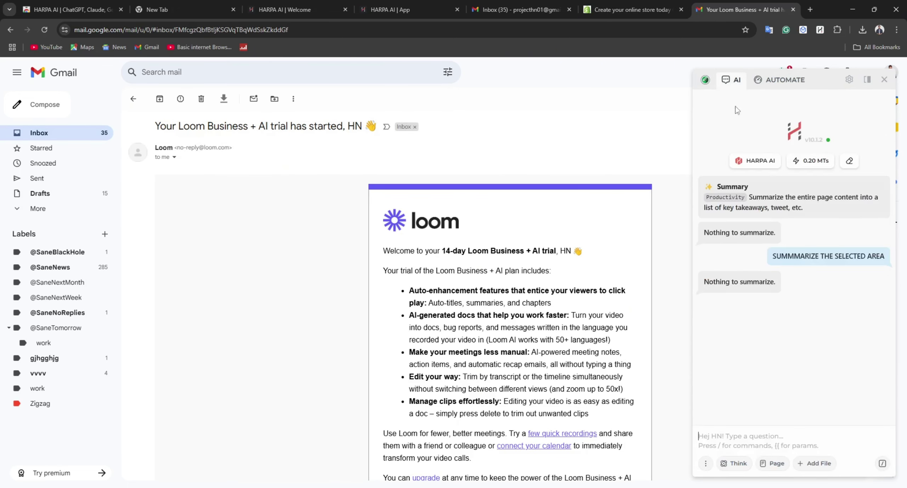
click(768, 437)
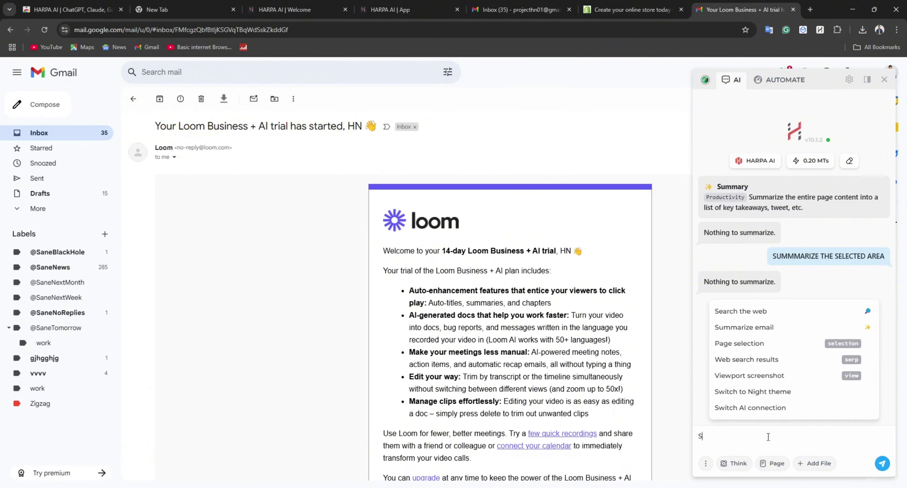
text(SUMMARIZE)
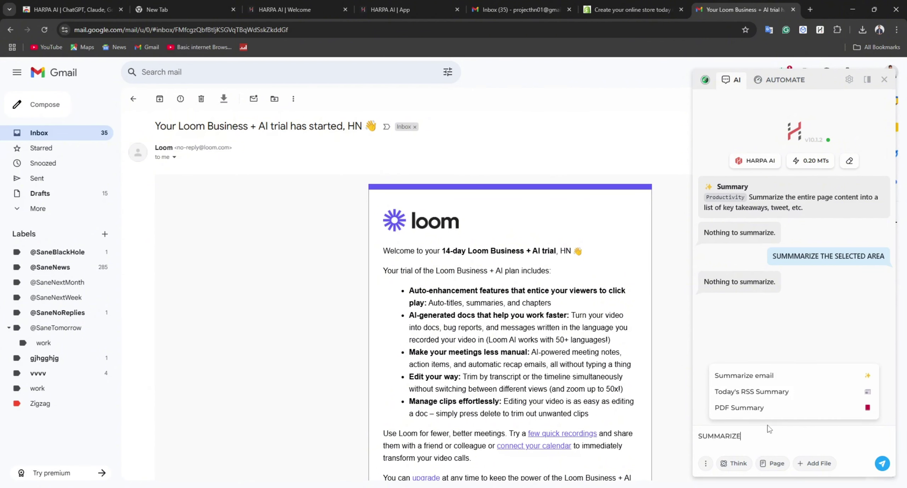
key(Return)
scroll(241, 274, down, 1)
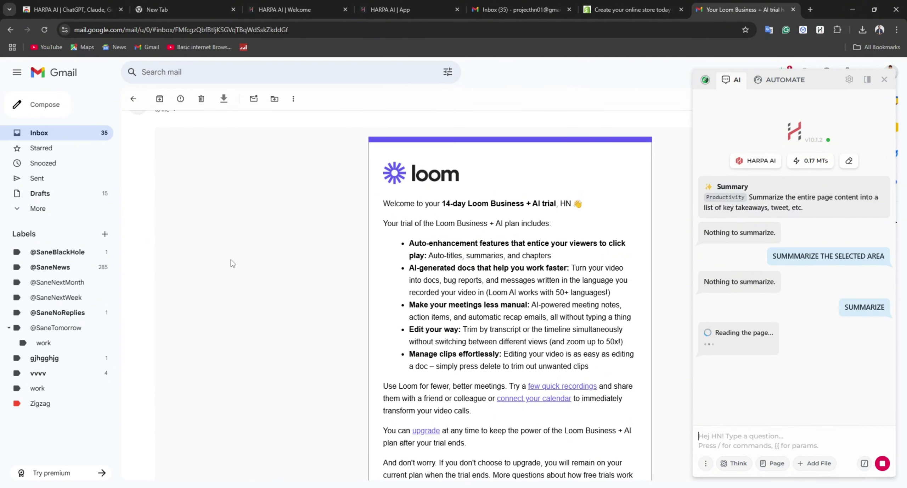
scroll(408, 379, down, 2)
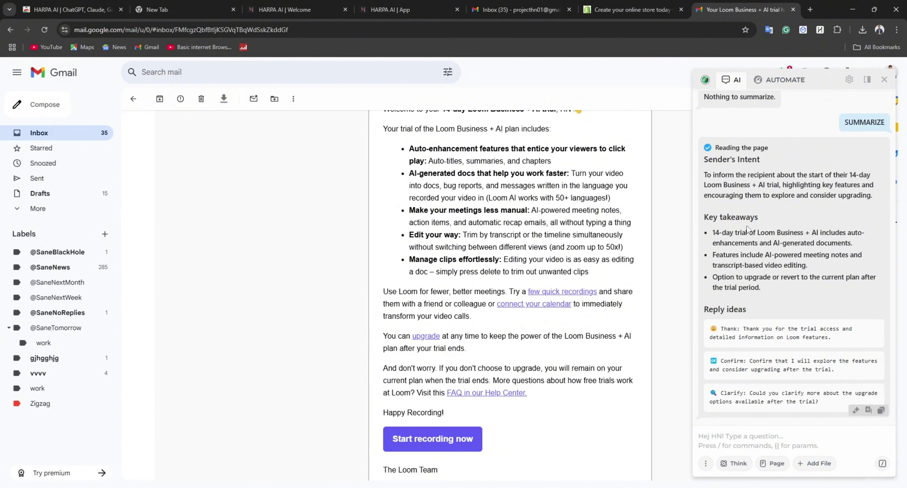
- Check the summary's key takeaways and reply ideas against the Loom email, and return to the inbox to look over the conversation list
scroll(748, 231, up, 4)
scroll(770, 272, down, 4)
scroll(484, 267, down, 2)
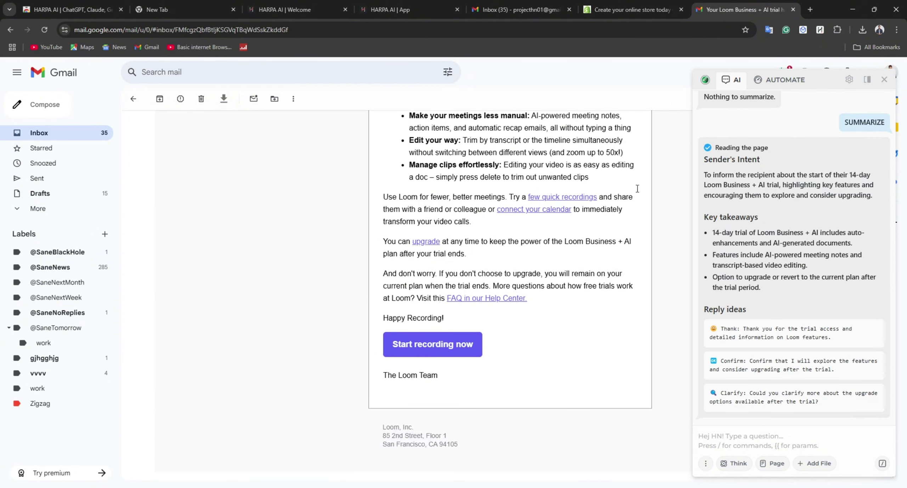
scroll(637, 188, down, 2)
scroll(760, 340, up, 4)
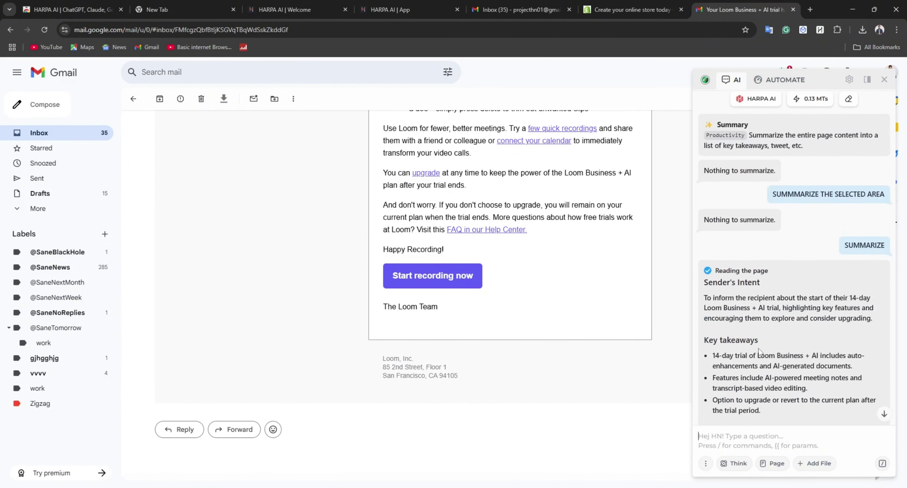
scroll(760, 351, down, 3)
scroll(550, 258, up, 4)
click(11, 29)
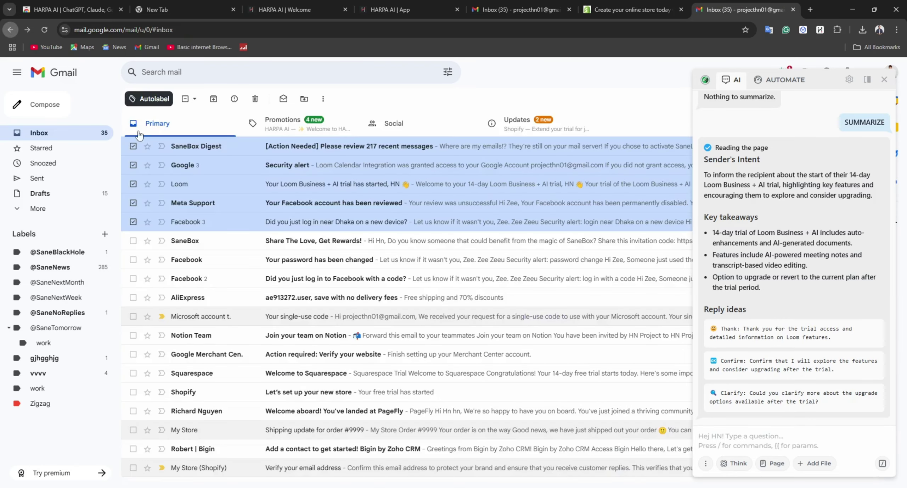
scroll(390, 248, down, 5)
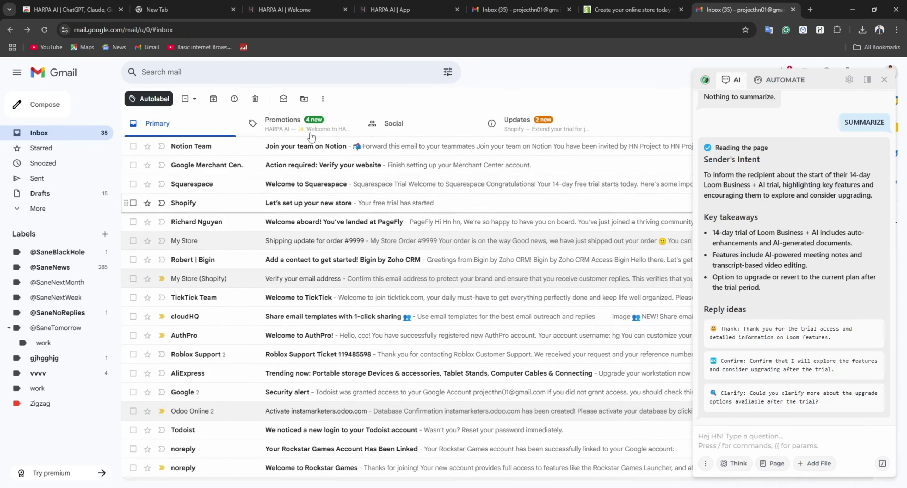
- Load wix.com in the empty browser tab and run HARPA's Summarize command on the Wix Sites page
click(188, 10)
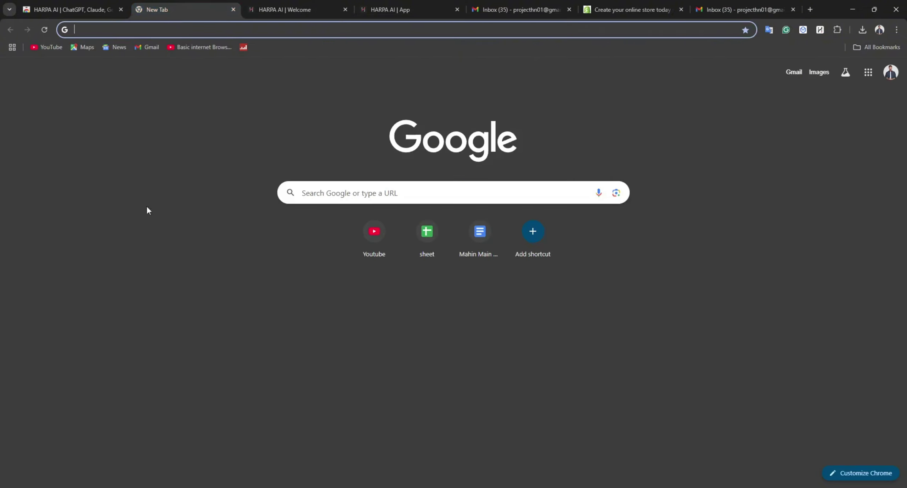
text(wix)
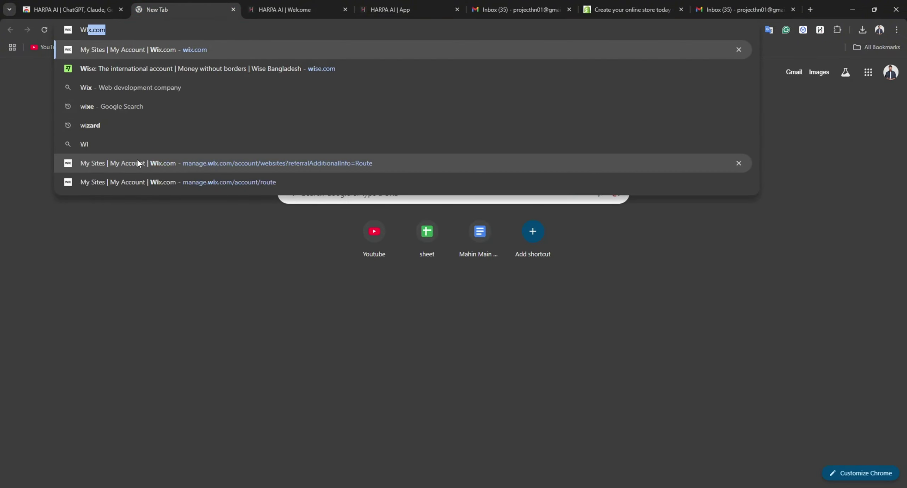
key(Return)
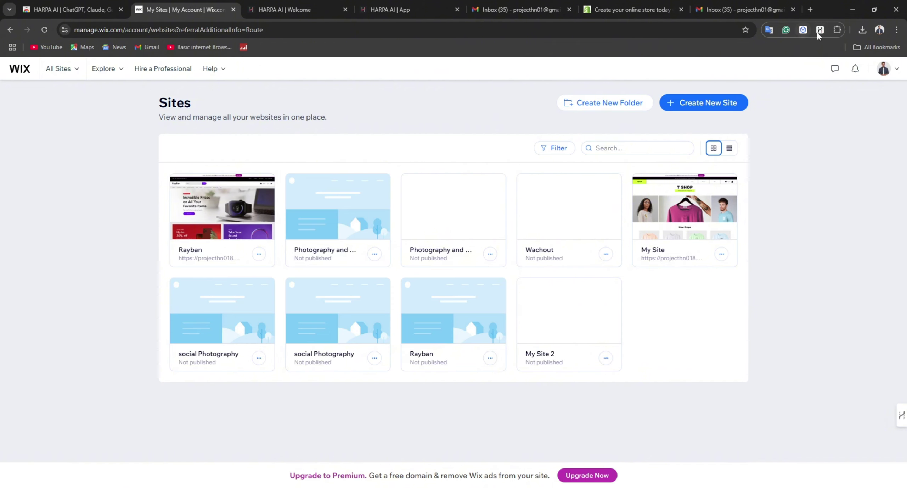
click(820, 29)
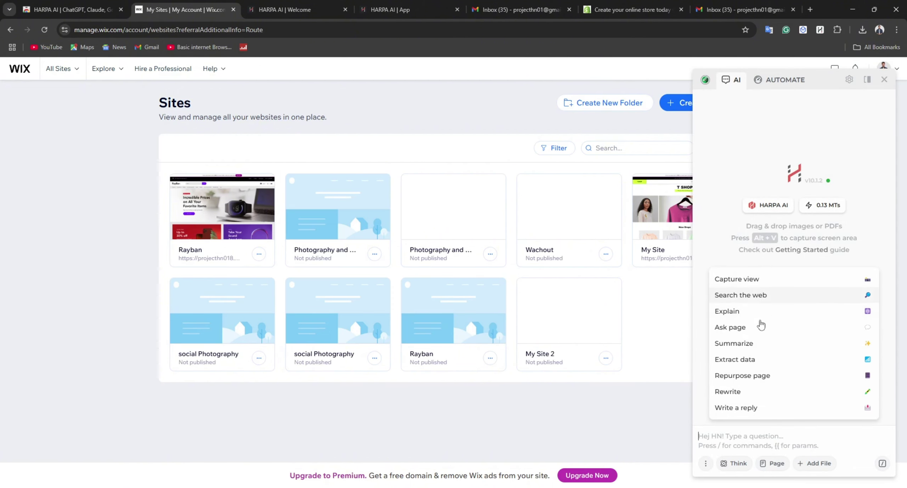
click(760, 352)
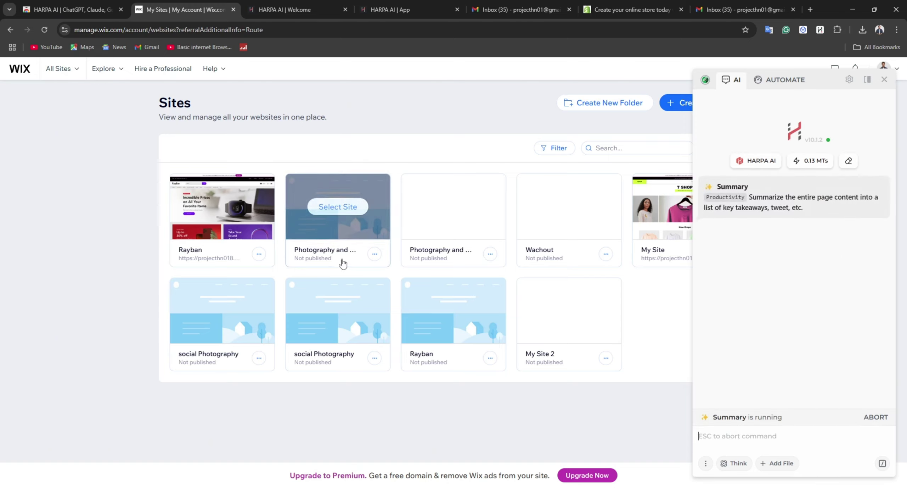
- Open the Rayban site's dashboard, read the Wix page summary in HARPA from key takeaway to related queries, and close HARPA
click(256, 240)
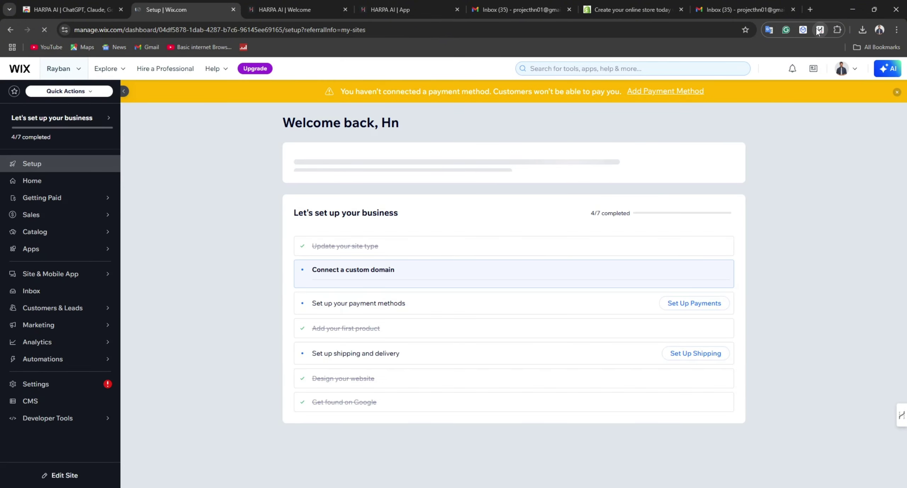
click(820, 30)
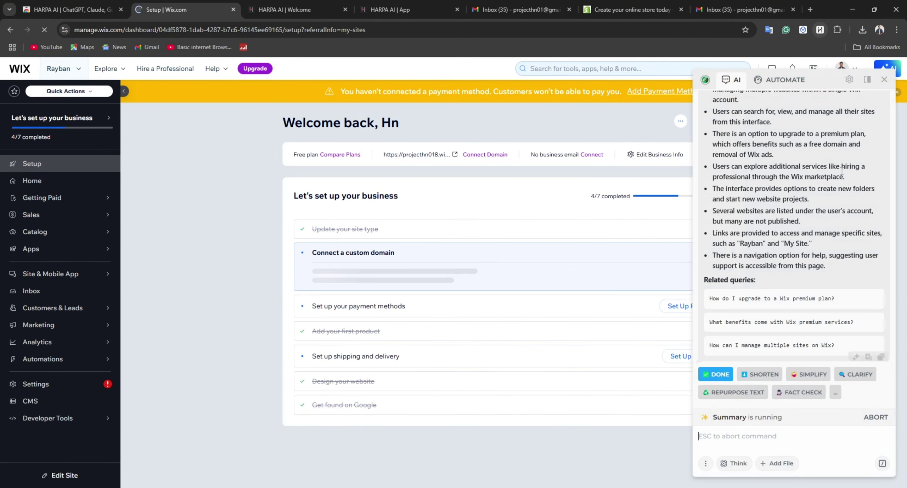
scroll(765, 233, up, 6)
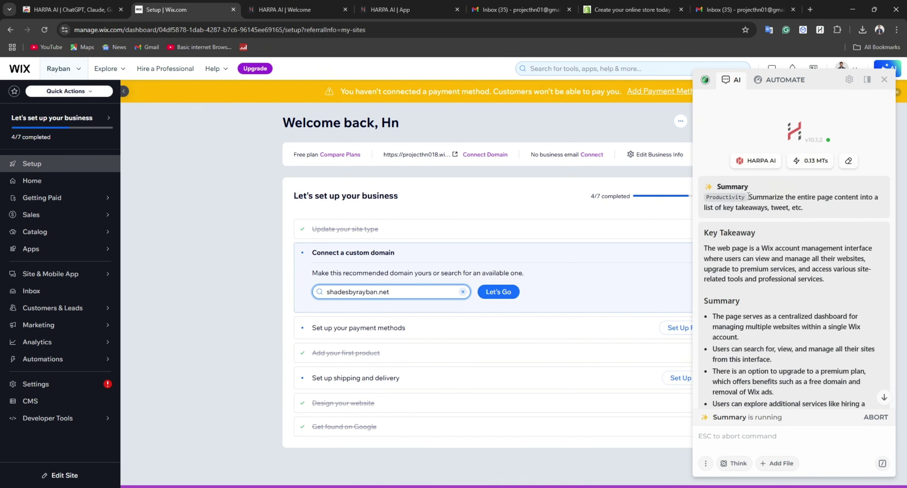
drag(749, 197, 803, 208)
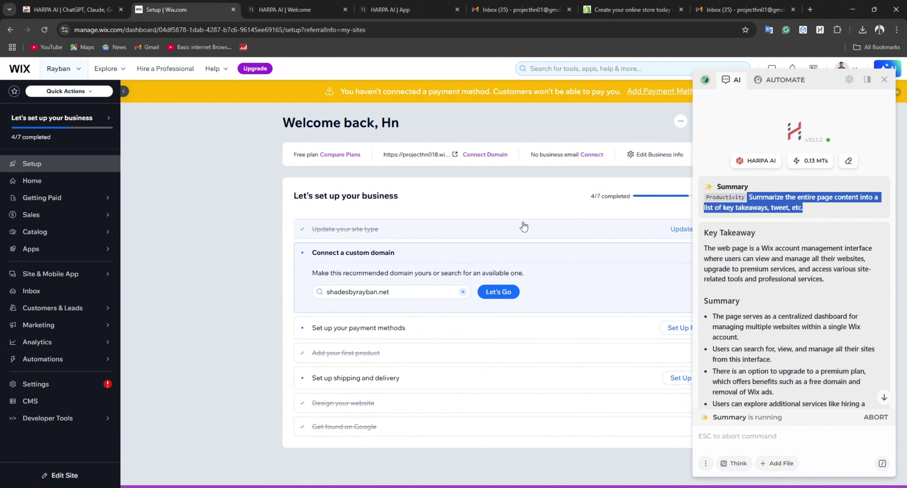
drag(704, 248, 857, 282)
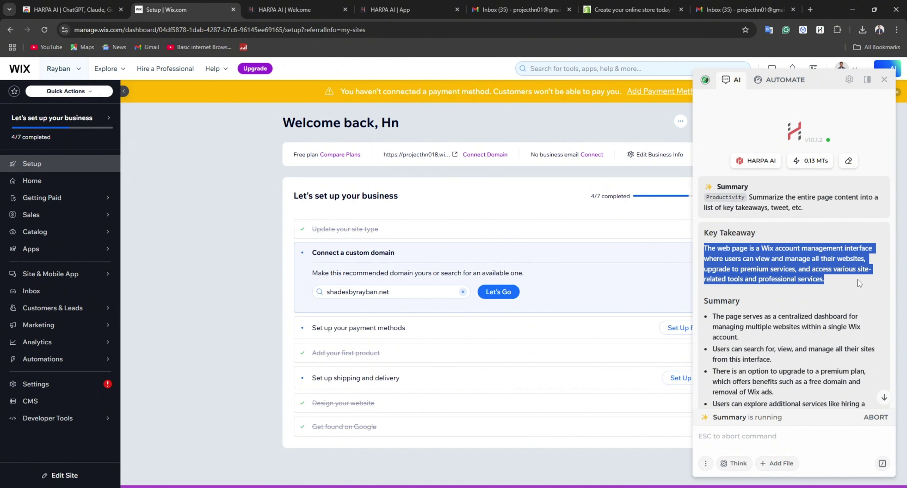
scroll(774, 201, down, 6)
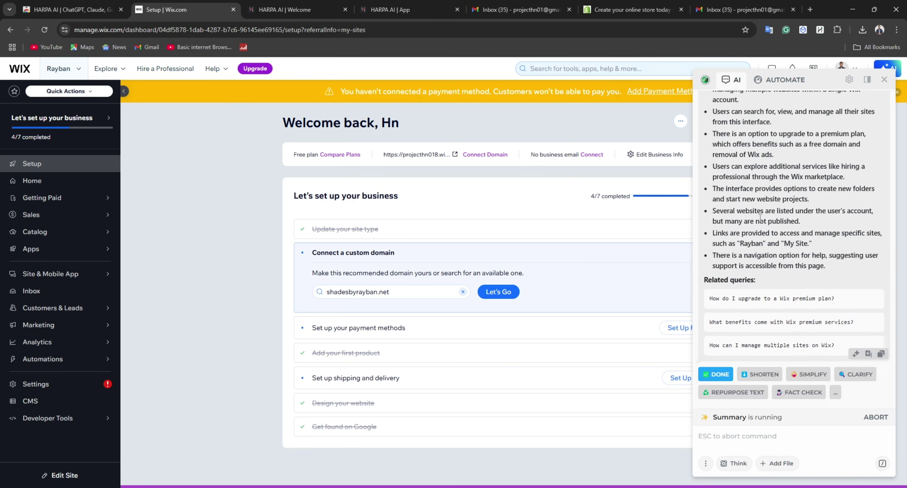
click(760, 374)
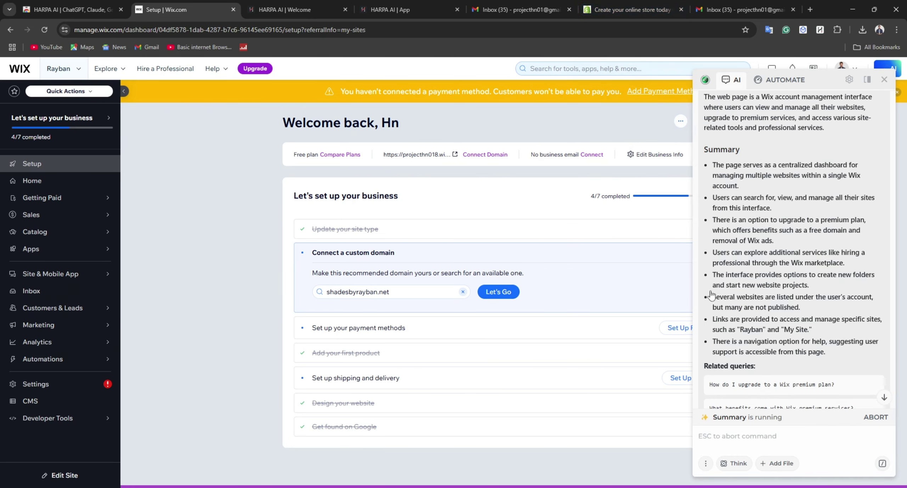
click(885, 79)
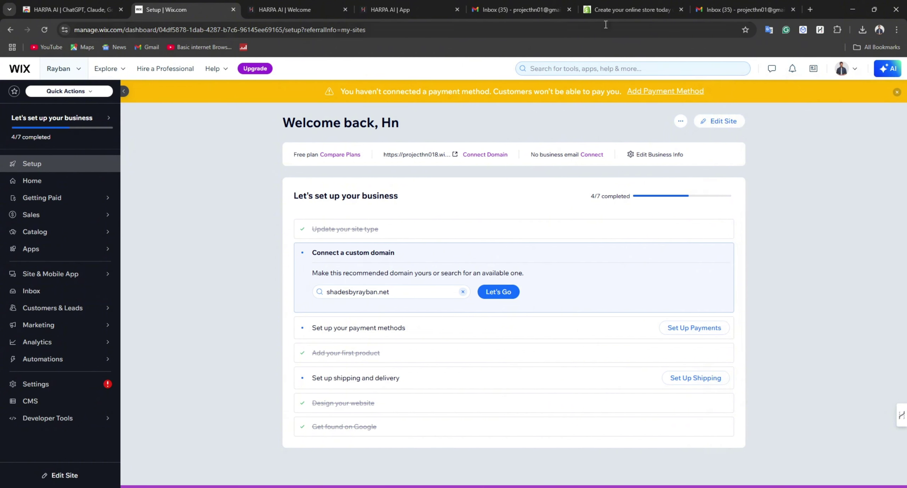
- Look over the feature cards on the HARPA AI welcome page, down to the built-in page monitor section
click(78, 5)
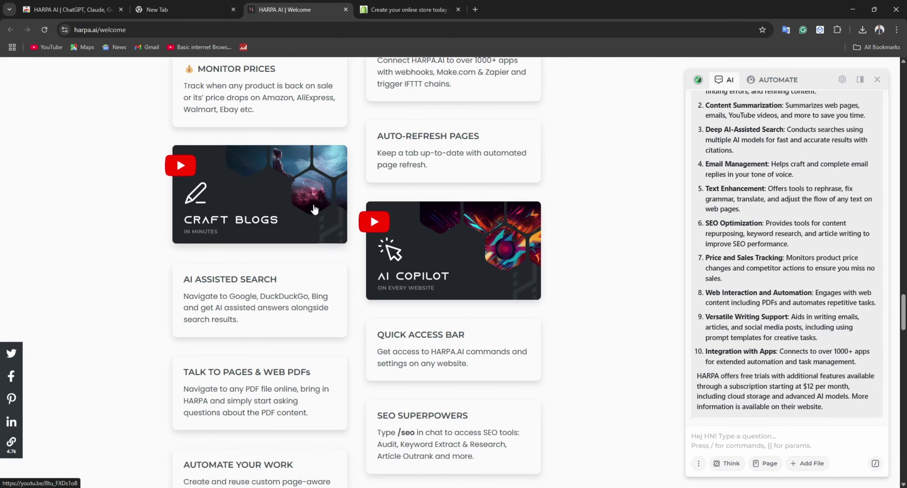
scroll(314, 210, up, 1)
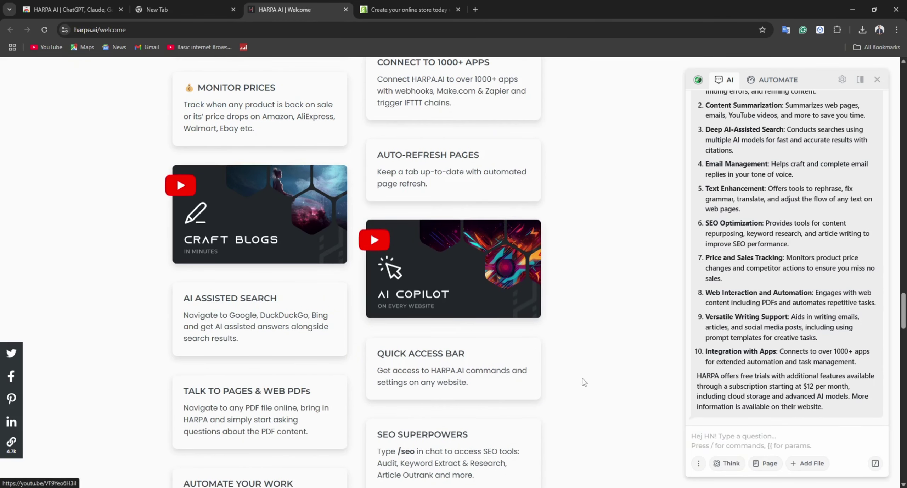
scroll(566, 352, down, 5)
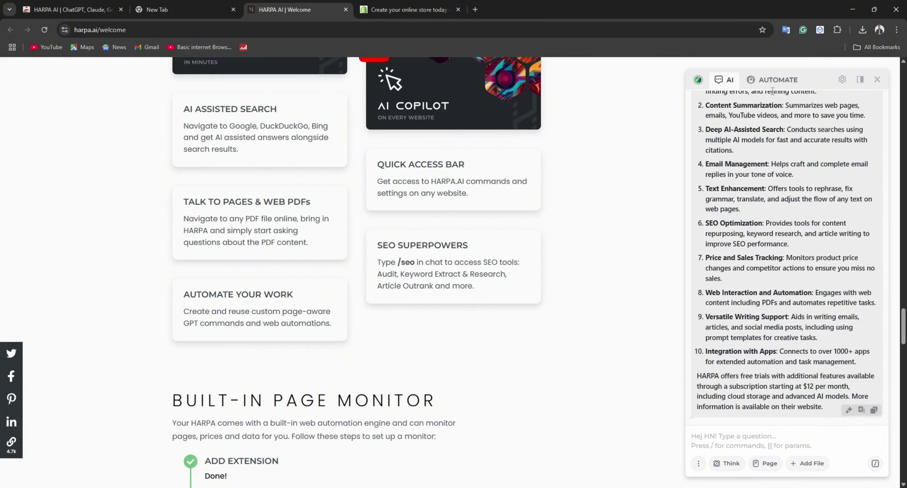
- Open HARPA's Automate view on the welcome page and look through its suggested price, text and value monitoring tasks
click(776, 80)
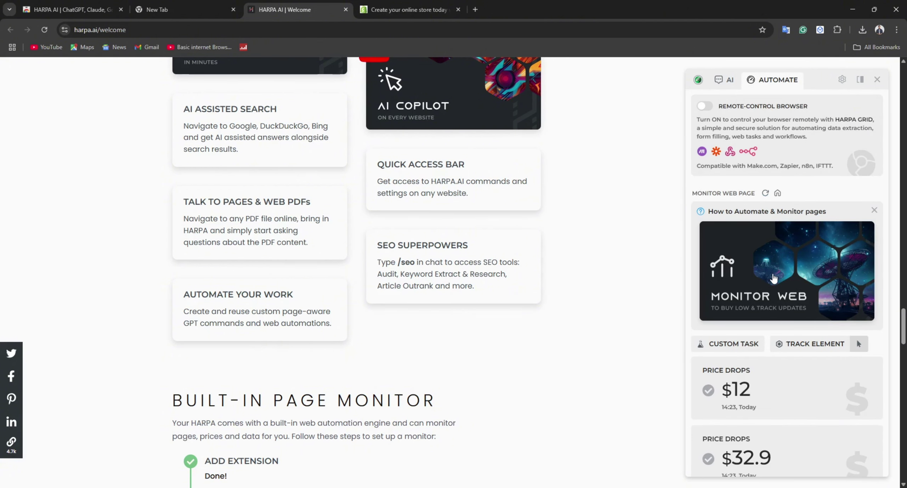
scroll(774, 278, down, 3)
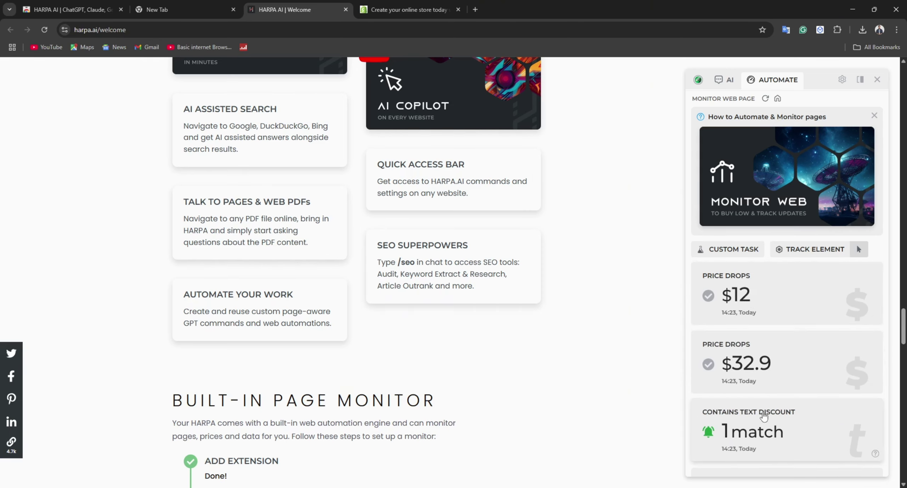
scroll(780, 397, down, 8)
scroll(793, 388, up, 1)
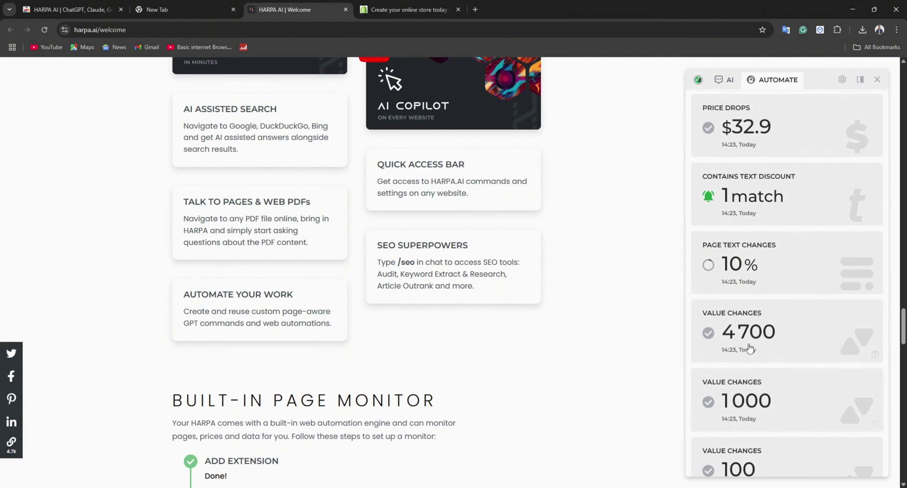
scroll(749, 347, up, 8)
- Open the web page settings of the $12 price drop task and select its page URL
click(752, 342)
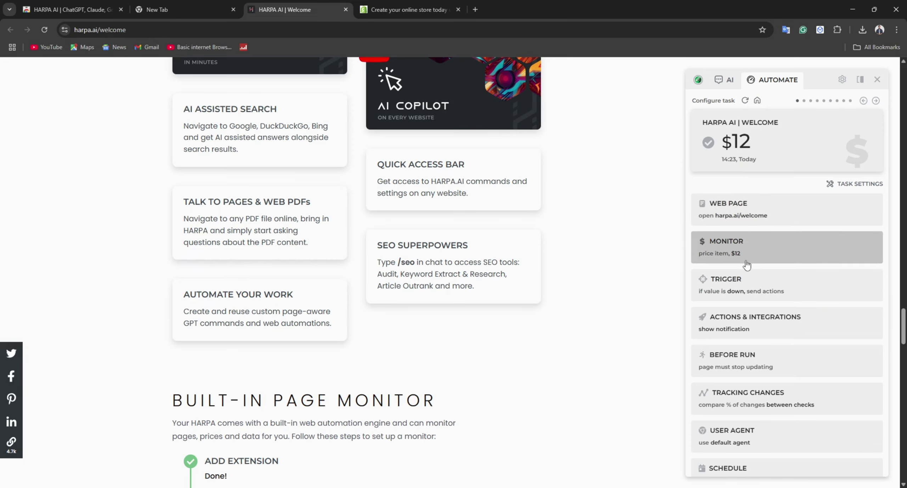
click(733, 227)
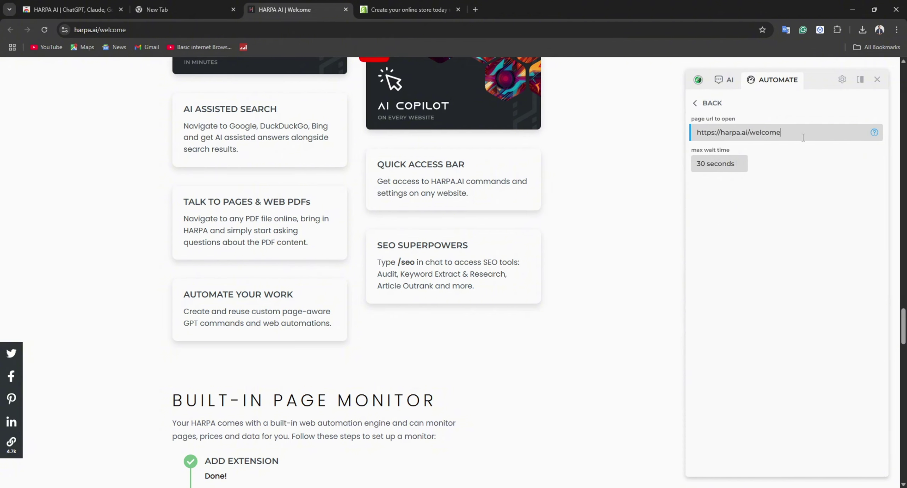
key(ctrl+a)
right_click(717, 127)
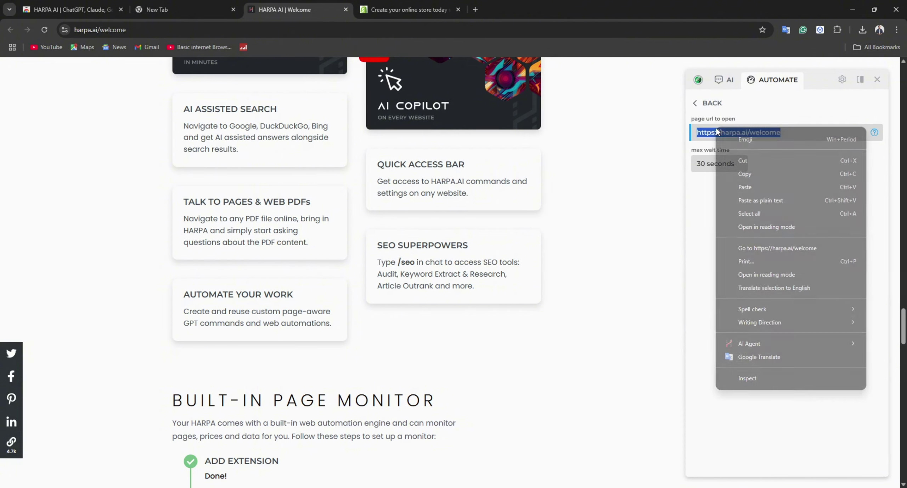
- Switch HARPA back to the AI chat and open and dismiss its additional chat options
click(714, 80)
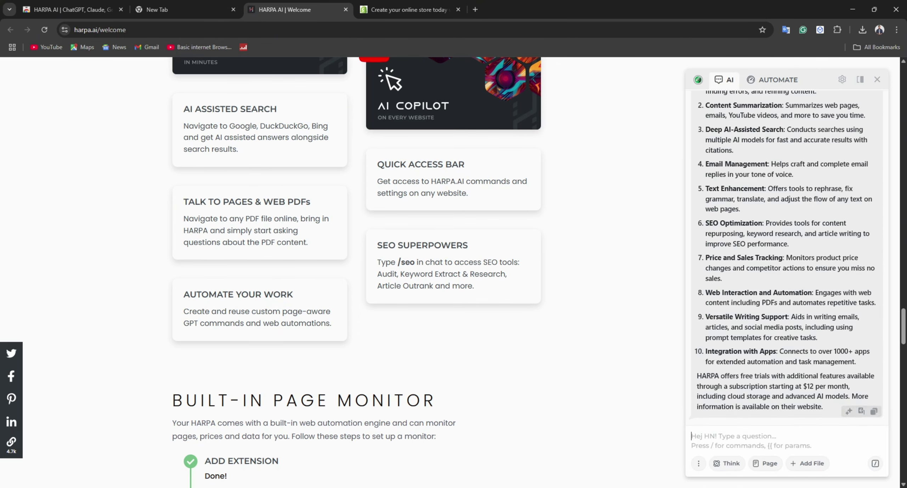
click(698, 463)
click(698, 463)
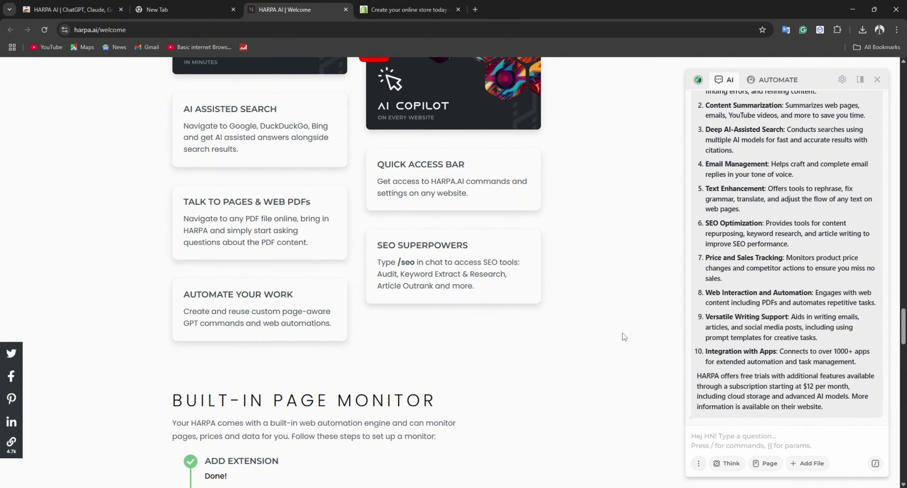
- Switch to the Shopify free-trial page and copy its full web address
click(408, 10)
double_click(401, 33)
right_click(400, 34)
click(399, 34)
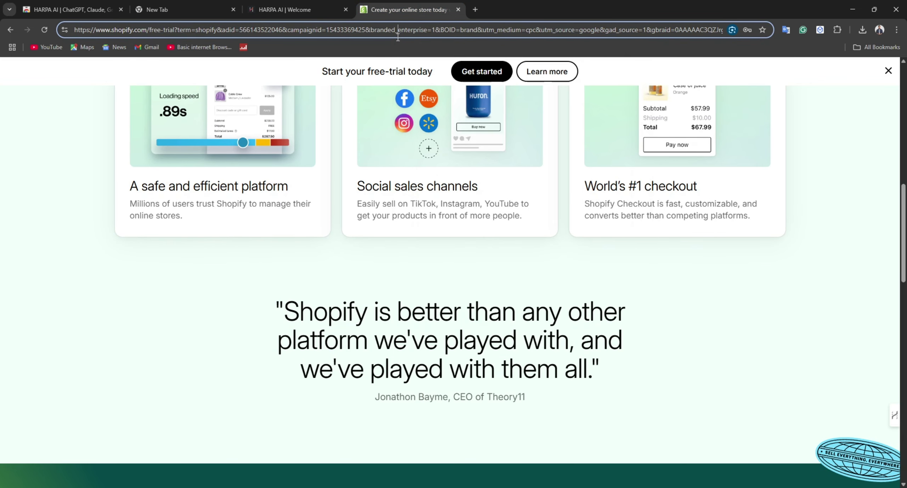
triple_click(398, 35)
right_click(397, 36)
click(423, 126)
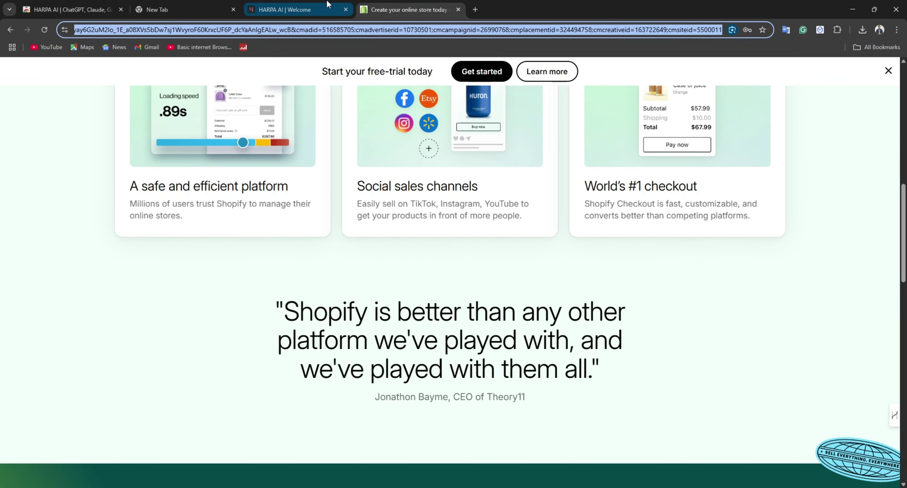
- On the HARPA welcome page, send the copied Shopify free-trial address to the AI chat with the request "SUMMARIZE IT"
click(294, 9)
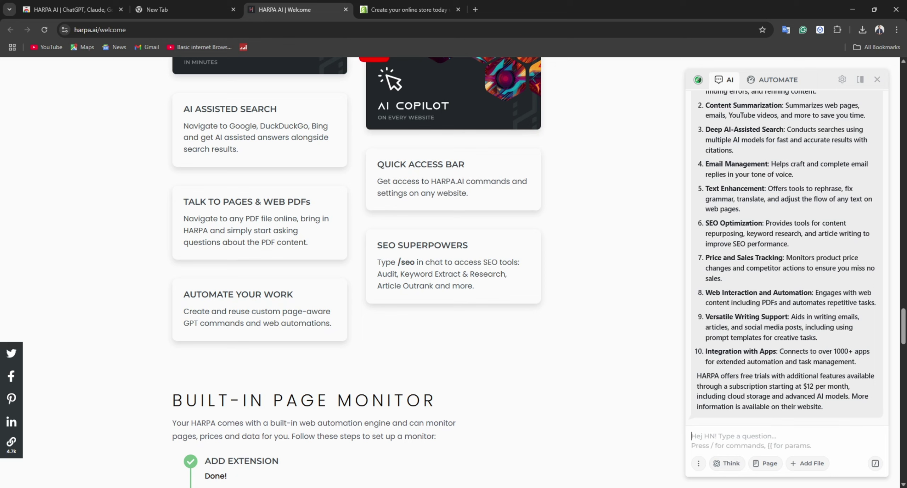
click(718, 442)
key(ctrl+v)
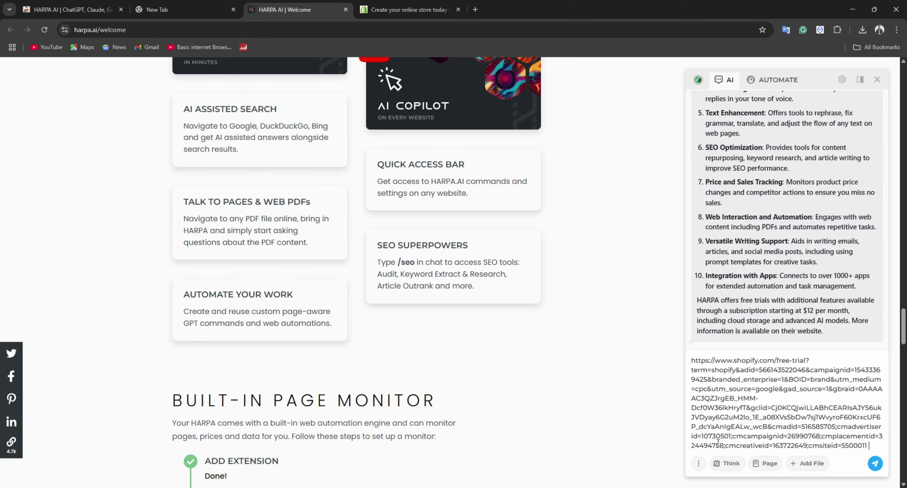
text(SUMMARIZE IT)
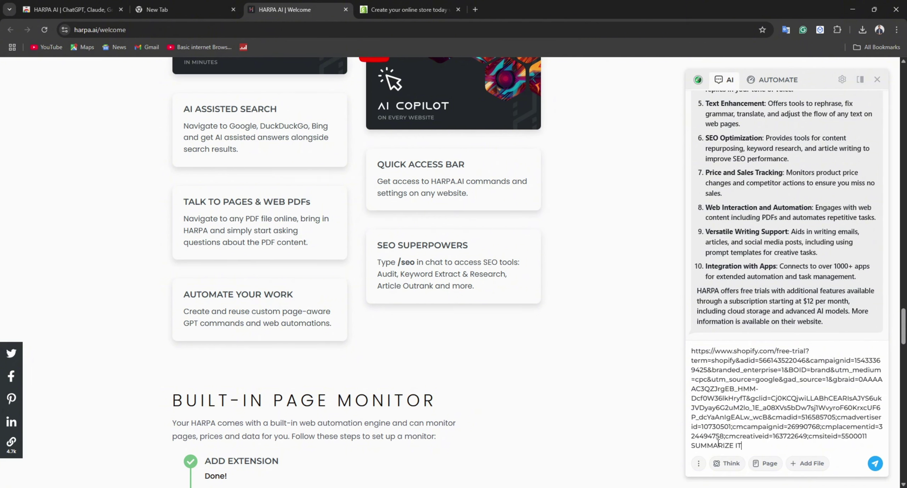
key(Return)
- Look through the welcome page's Privacy Disclaimer, highlighting its heading and first sentence, and return to the feature cards
scroll(352, 294, down, 10)
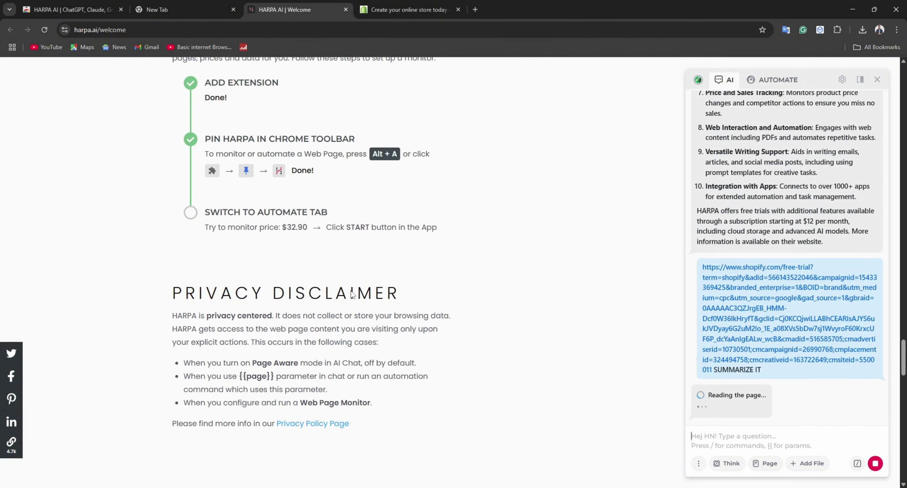
scroll(353, 294, down, 8)
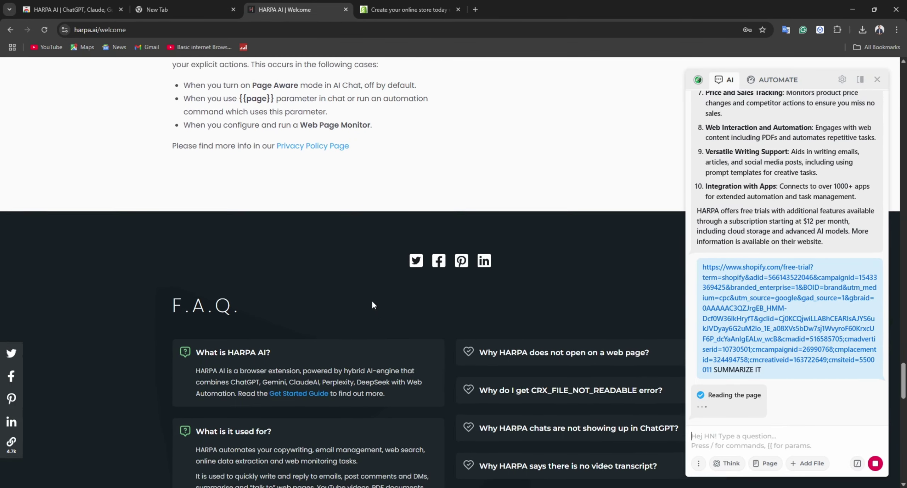
scroll(372, 304, up, 4)
drag(172, 151, 416, 152)
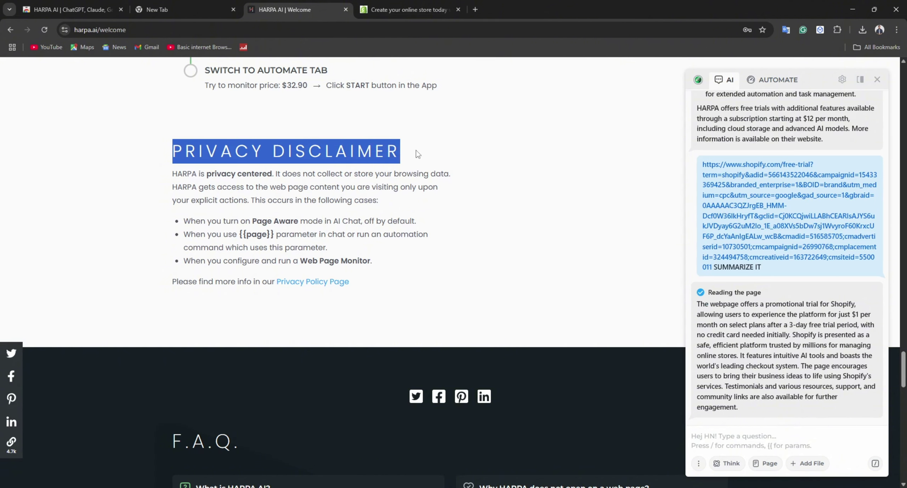
drag(168, 180, 288, 179)
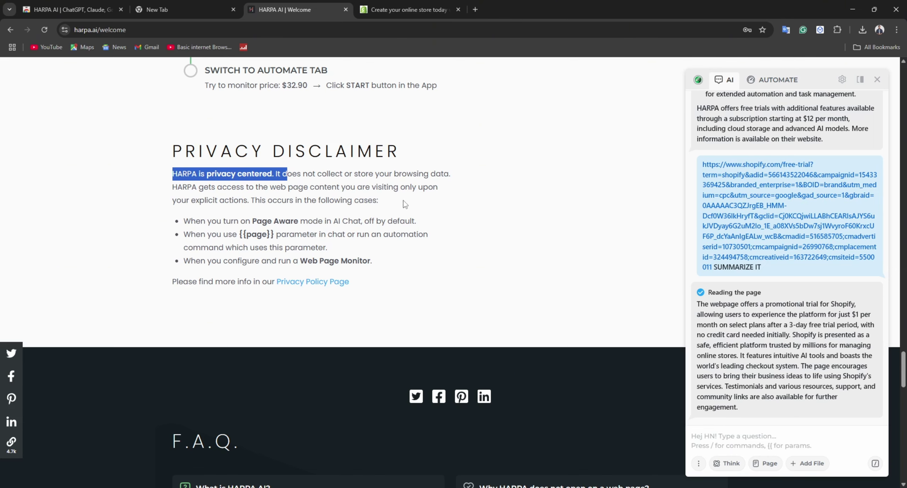
scroll(591, 247, up, 15)
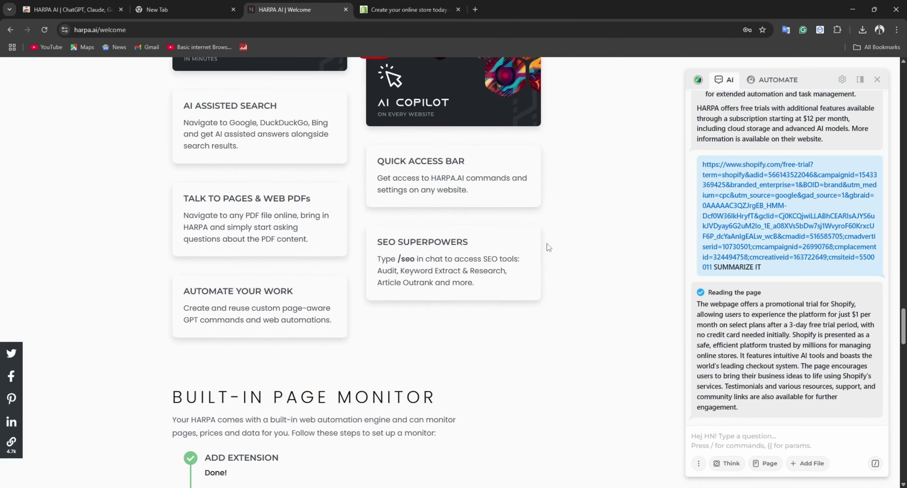
scroll(453, 243, up, 3)
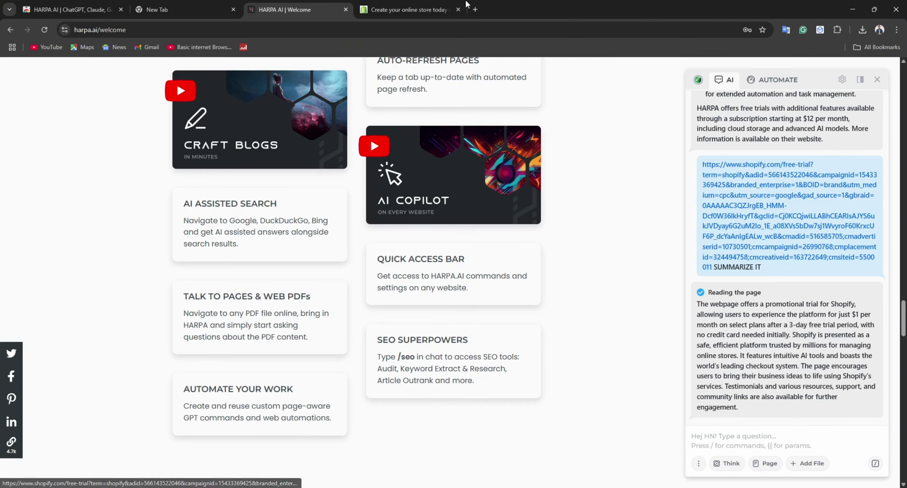
- Check the Shopify page against HARPA's reply and read the summary in the chat, highlighting its text
click(376, 9)
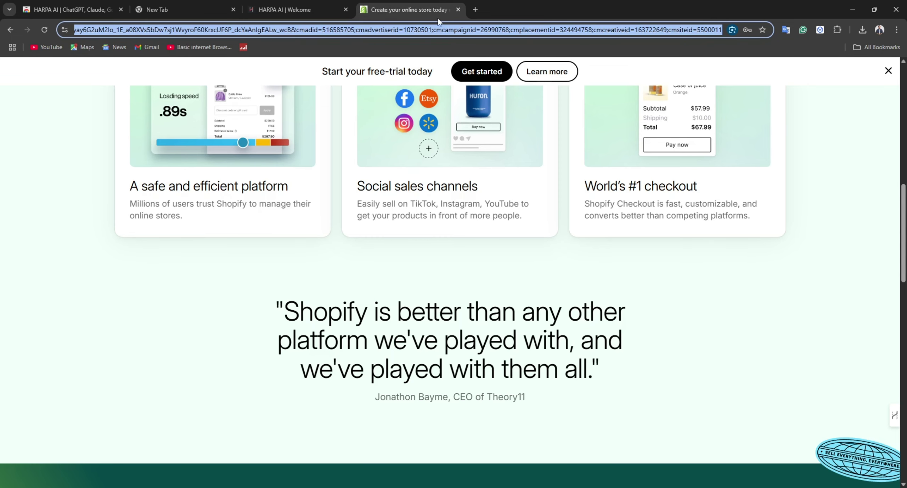
click(332, 5)
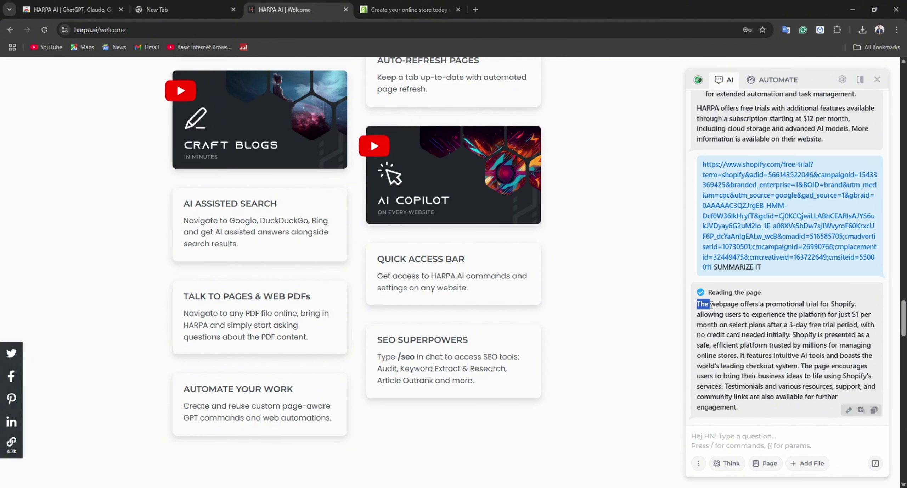
drag(711, 304, 857, 312)
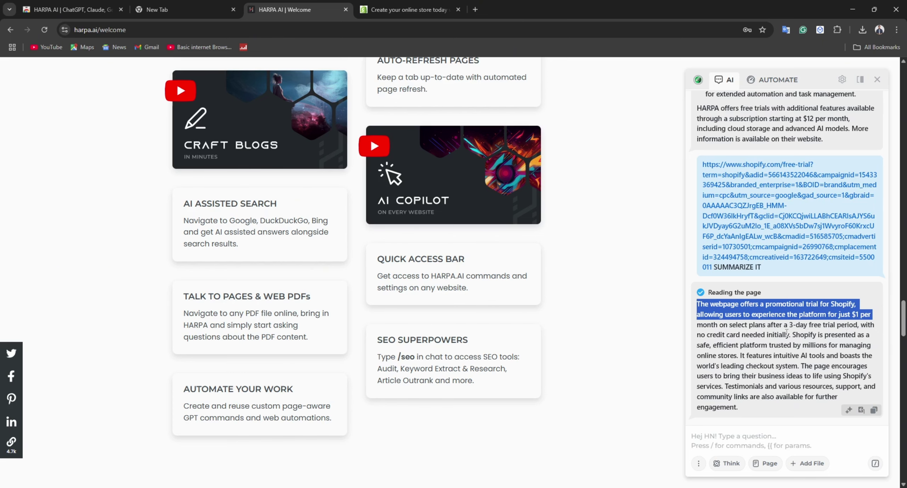
drag(723, 344, 797, 407)
click(766, 364)
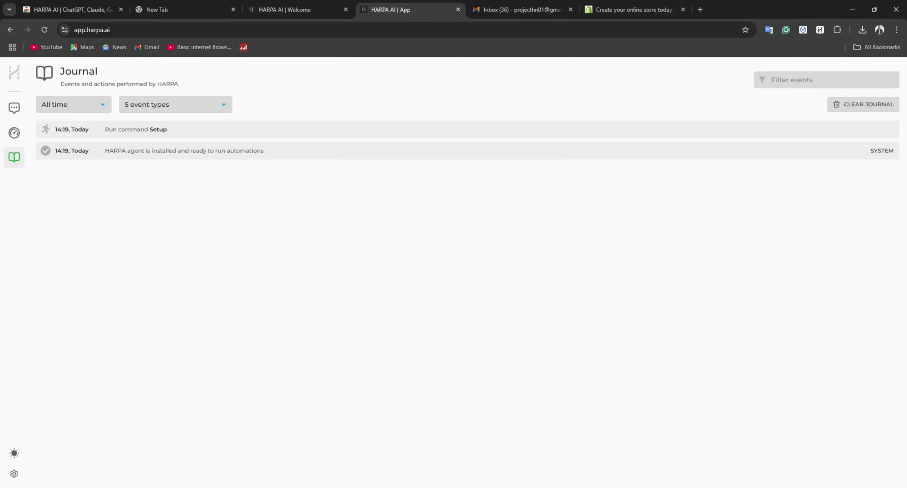
- Close HARPA on the welcome page, open Gmail in a new tab and run HARPA's Summarize email command there
click(307, 7)
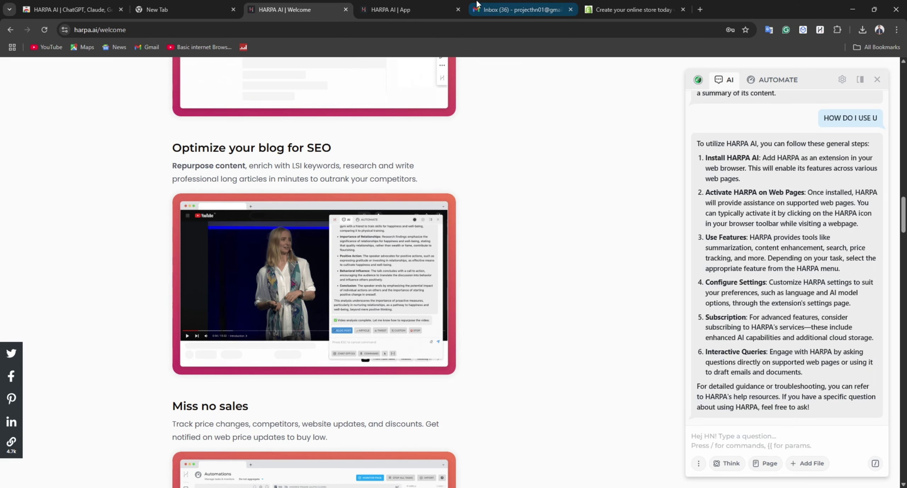
click(819, 30)
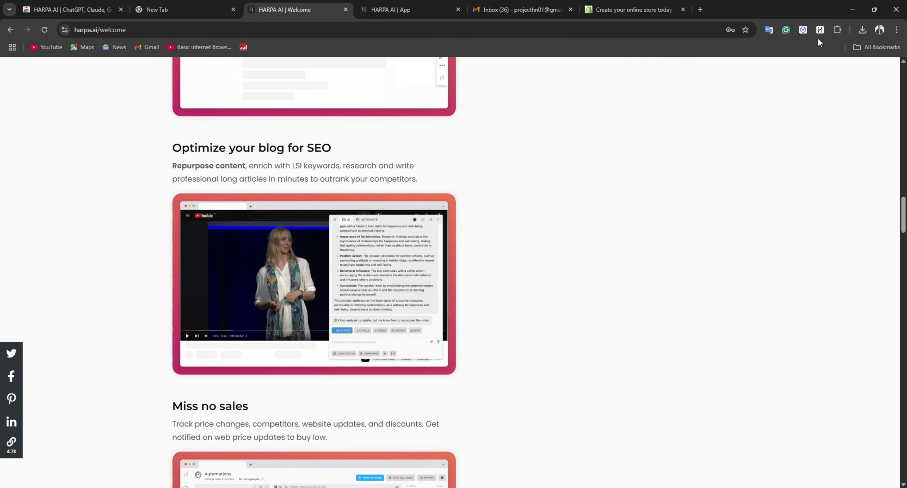
click(700, 10)
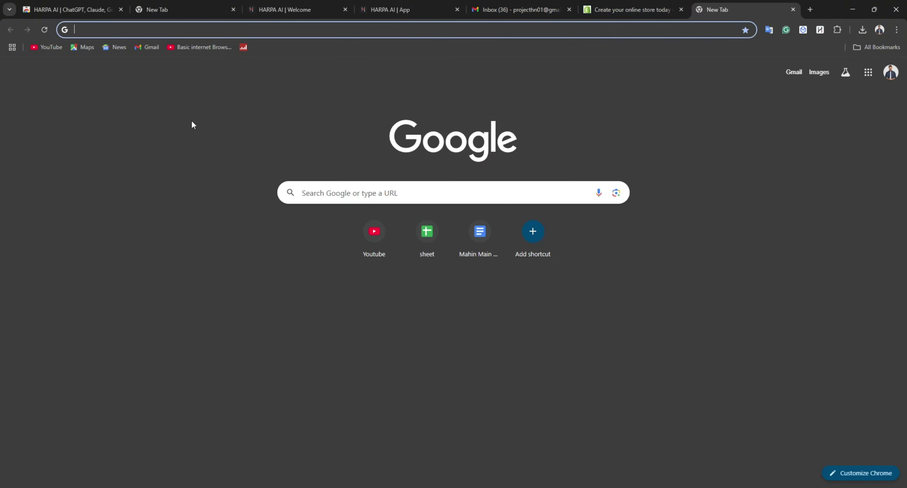
click(149, 48)
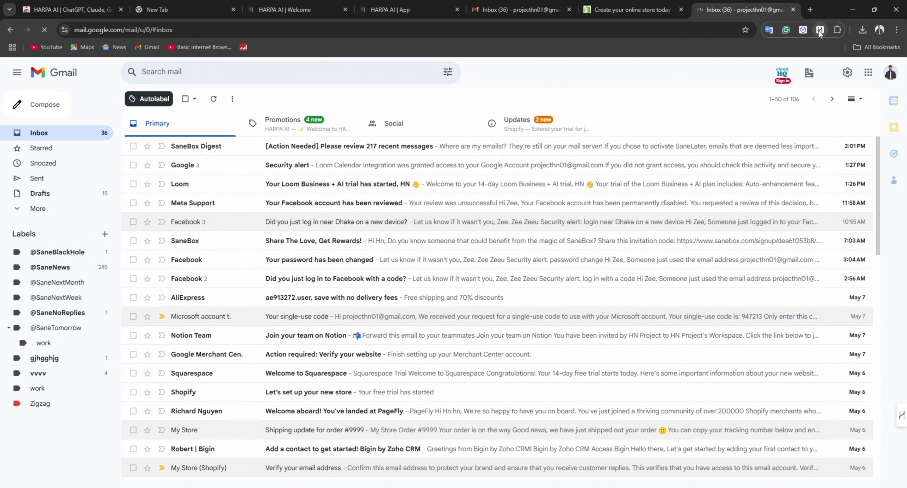
click(820, 30)
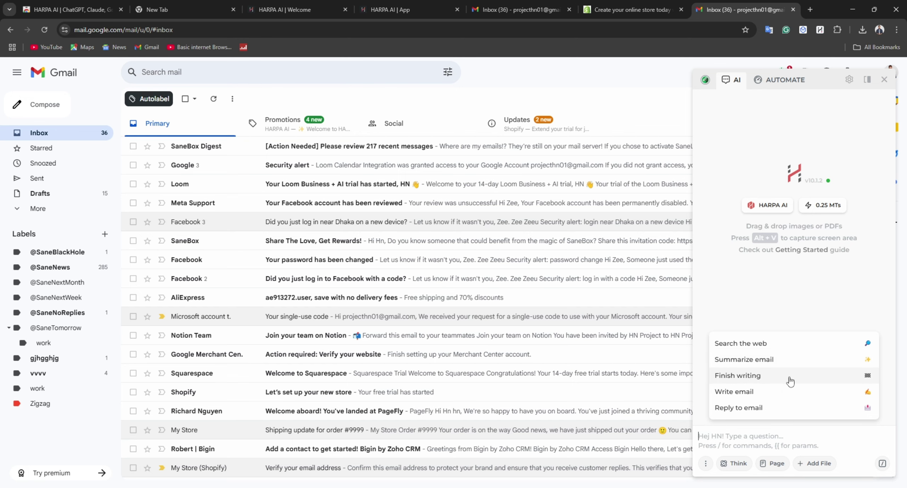
click(747, 365)
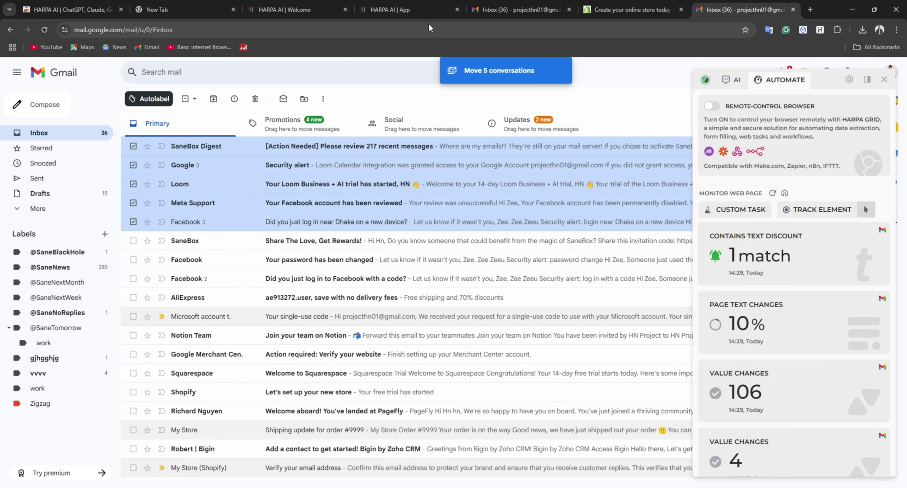
- Open the Loom Business + AI trial email from the inbox and look through its content
drag(428, 25, 251, 187)
scroll(489, 276, down, 2)
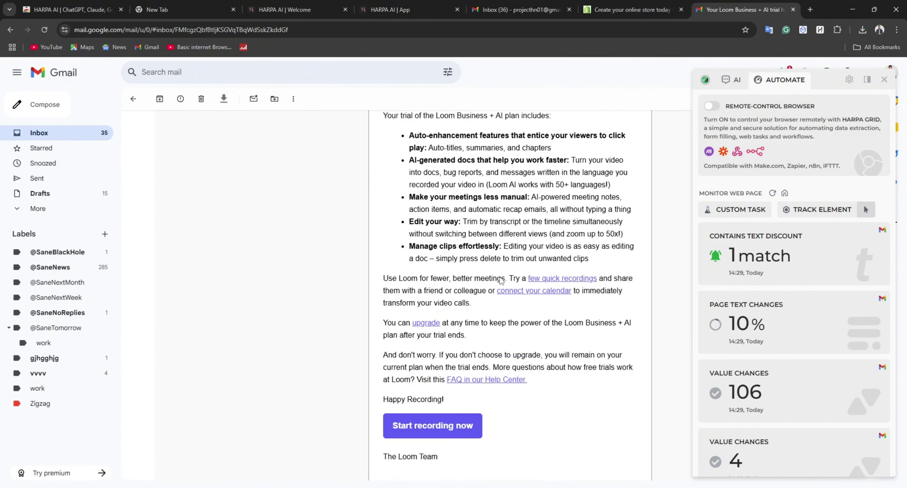
scroll(501, 280, down, 4)
scroll(474, 242, up, 6)
scroll(443, 233, up, 2)
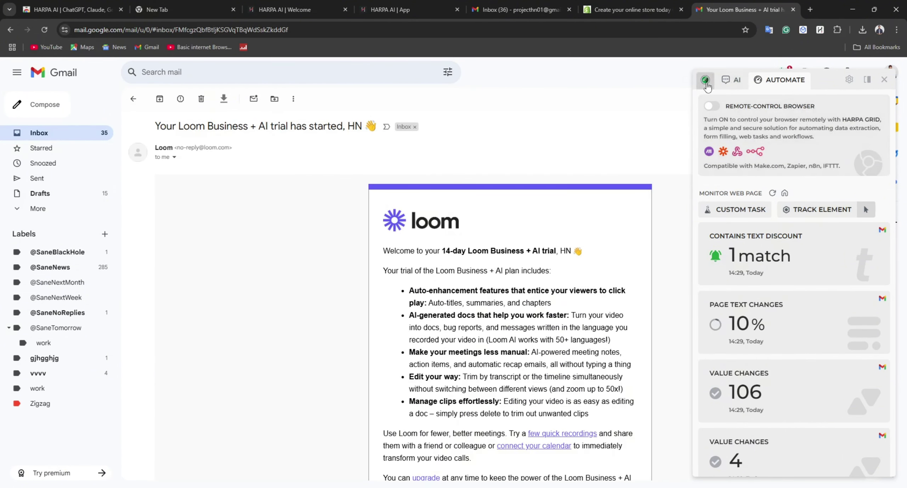
- Switch HARPA to the AI chat and send "SUMMARIZE" for the open Loom email
click(736, 81)
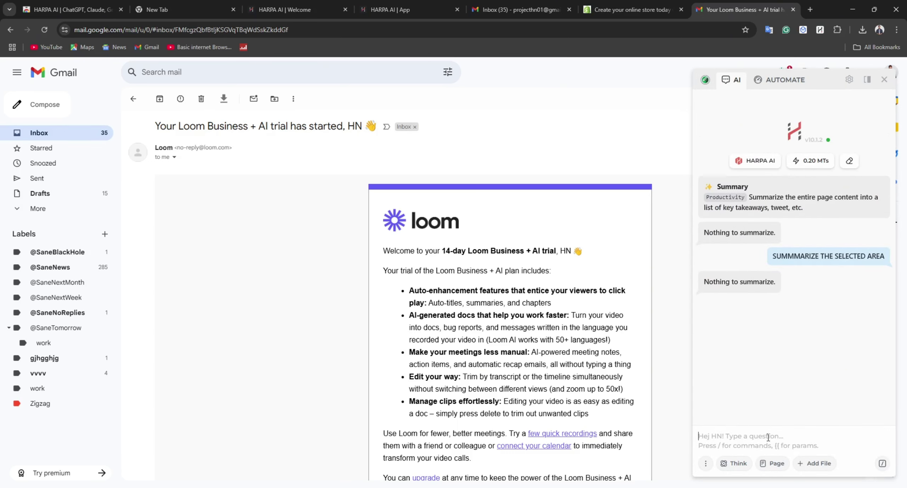
click(768, 437)
text(SUMMAR)
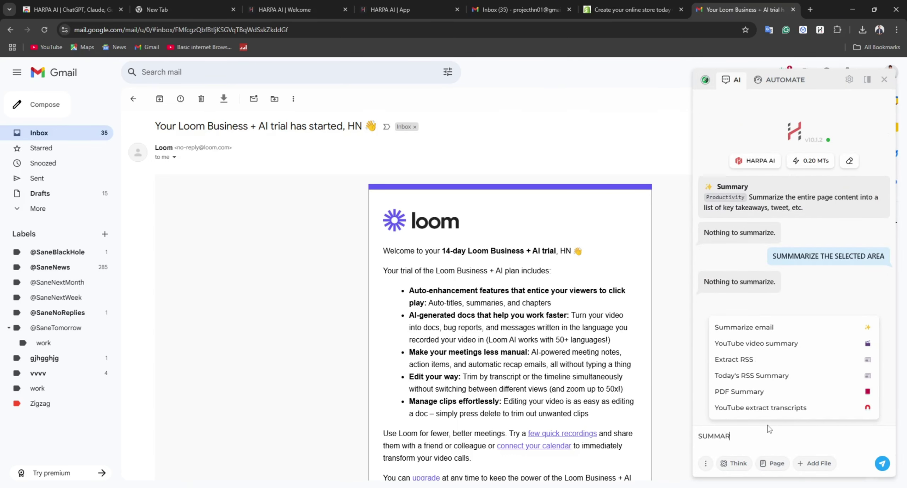
text(IZE)
key(Return)
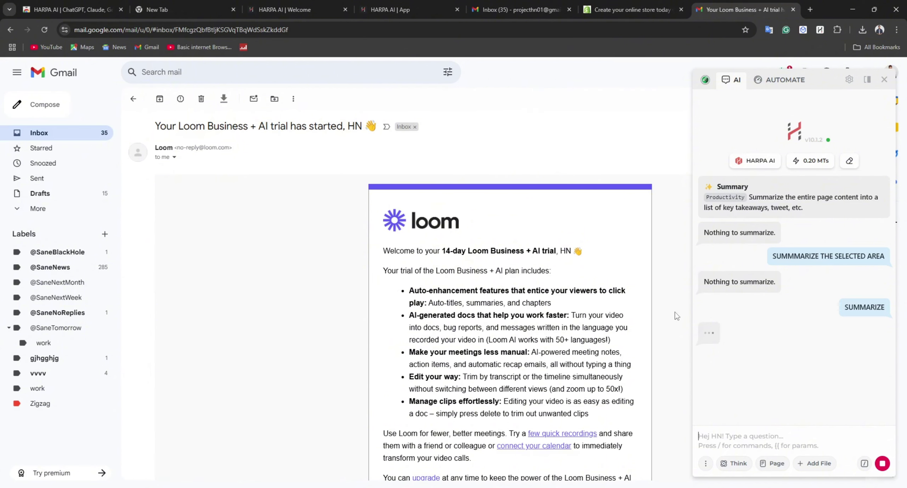
- Compare the Loom email with HARPA's sender intent, key takeaways and reply ideas, and return to the inbox
scroll(237, 269, down, 1)
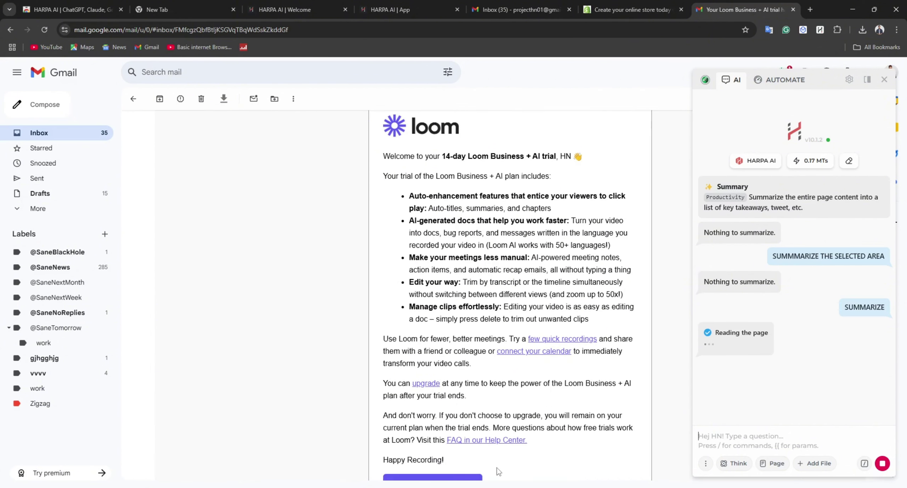
scroll(509, 462, down, 2)
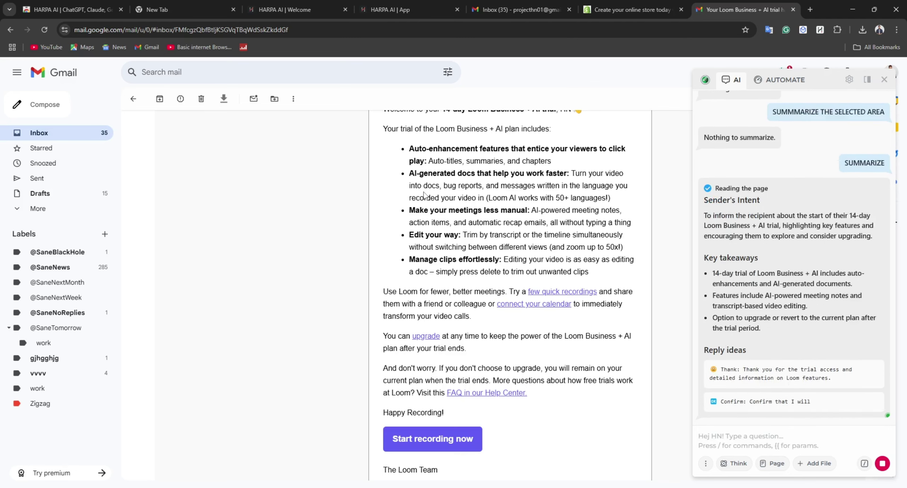
scroll(756, 243, up, 5)
scroll(756, 243, down, 5)
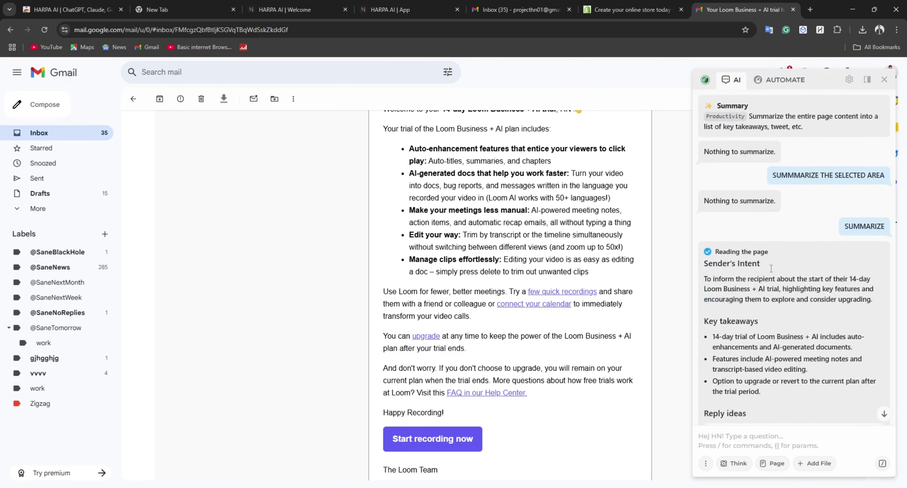
scroll(437, 265, down, 4)
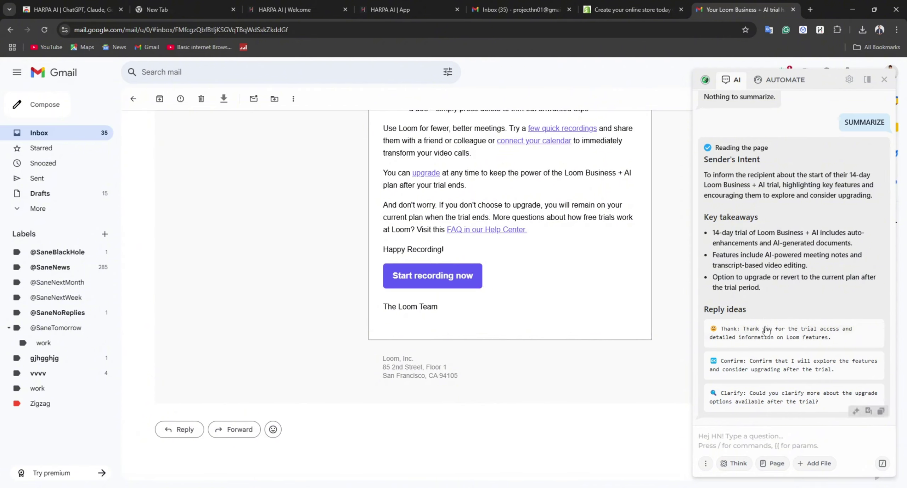
scroll(714, 224, up, 3)
scroll(714, 224, down, 3)
scroll(438, 266, up, 7)
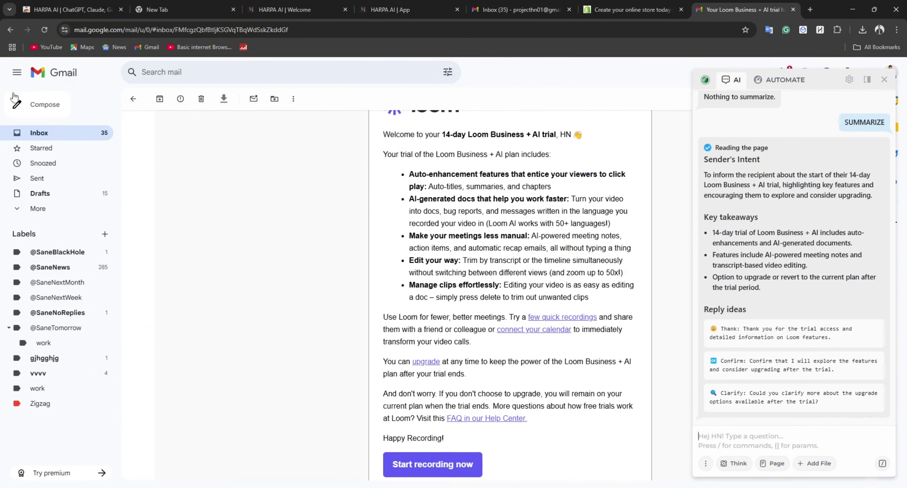
click(134, 98)
scroll(397, 276, down, 1)
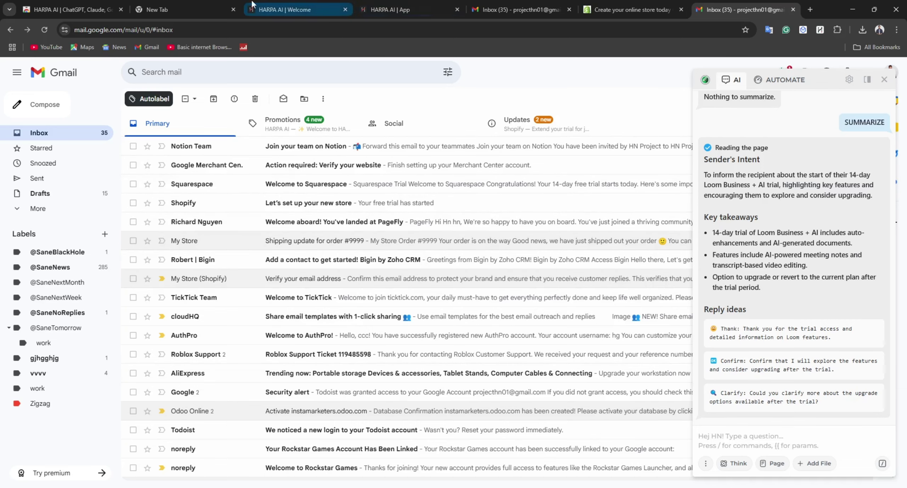
- Open the Wix Sites page in the blank tab and run HARPA's Summarize command on it
click(188, 10)
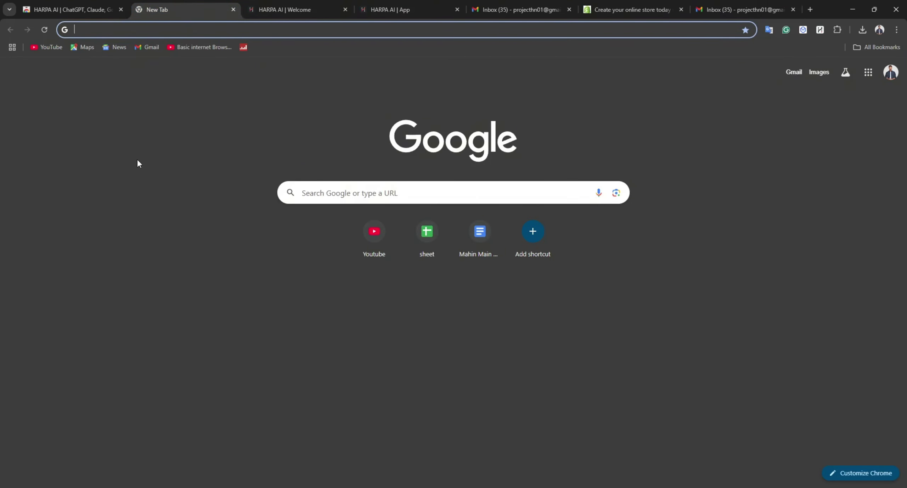
text(wix)
key(Return)
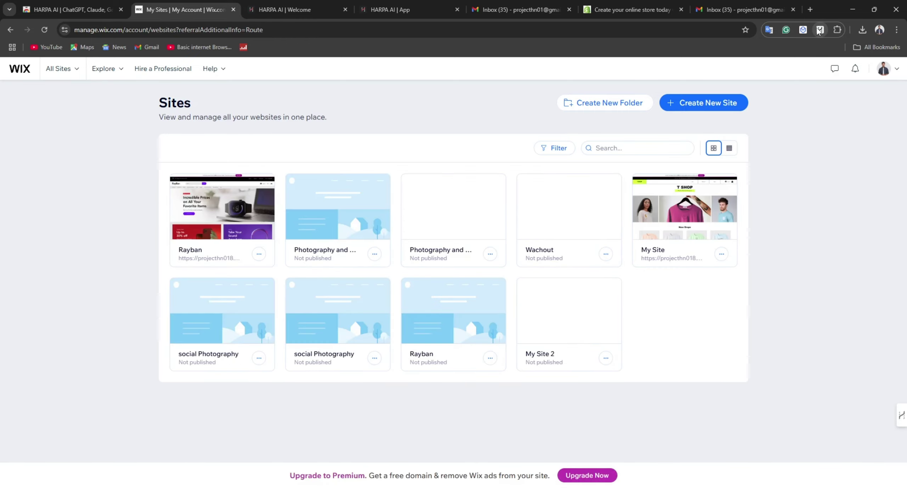
click(817, 29)
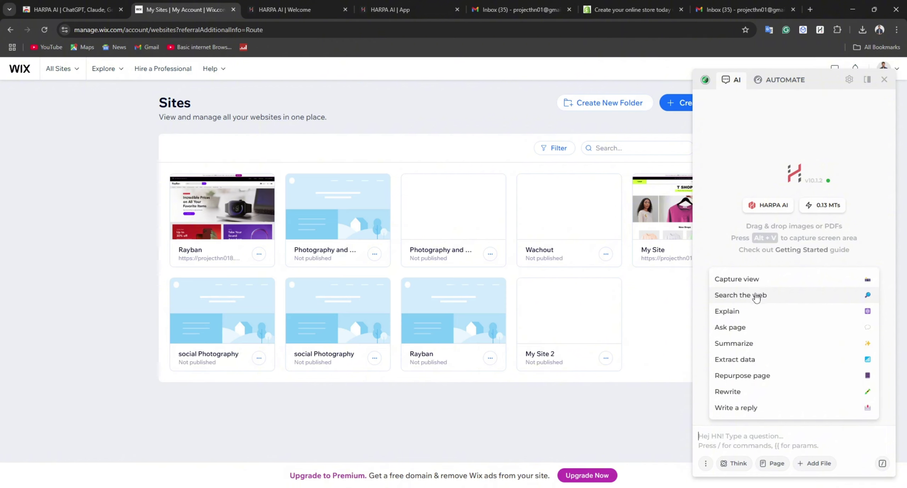
click(758, 348)
- Open the published Rayban site's dashboard in Wix and bring up HARPA on it
click(254, 238)
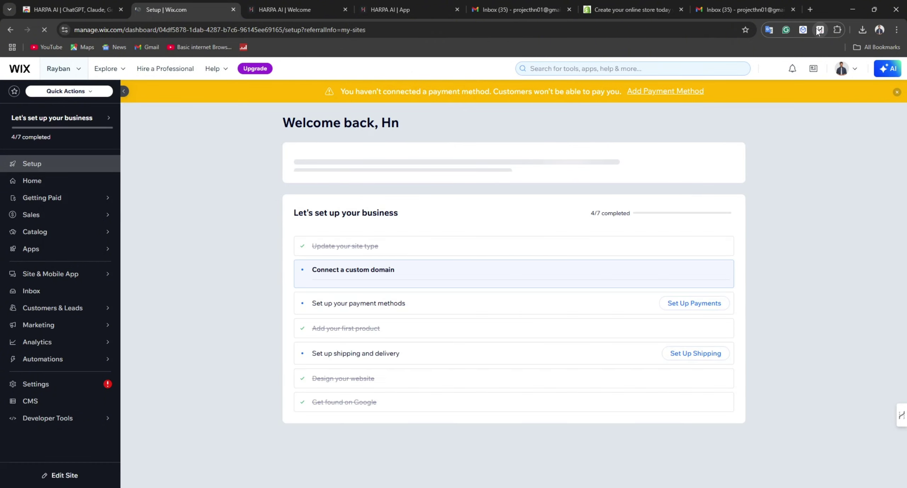
click(820, 30)
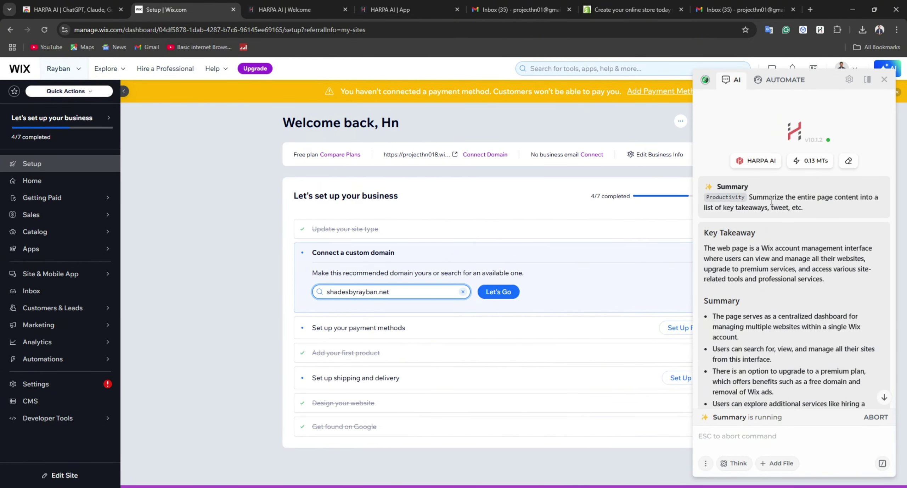
- Read through HARPA's summary of the Wix sites page, including its key takeaway, bullet points, related queries and refinement options such as Shorten
drag(749, 197, 803, 207)
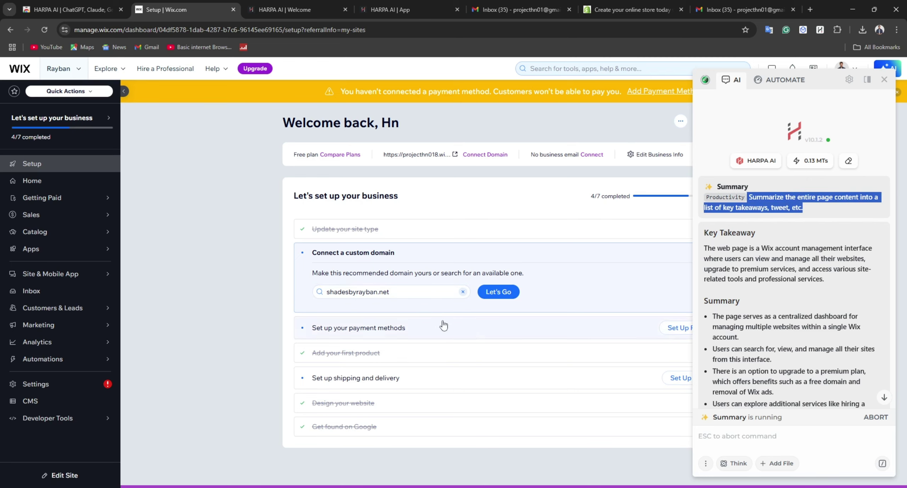
drag(704, 247, 857, 282)
scroll(774, 200, down, 5)
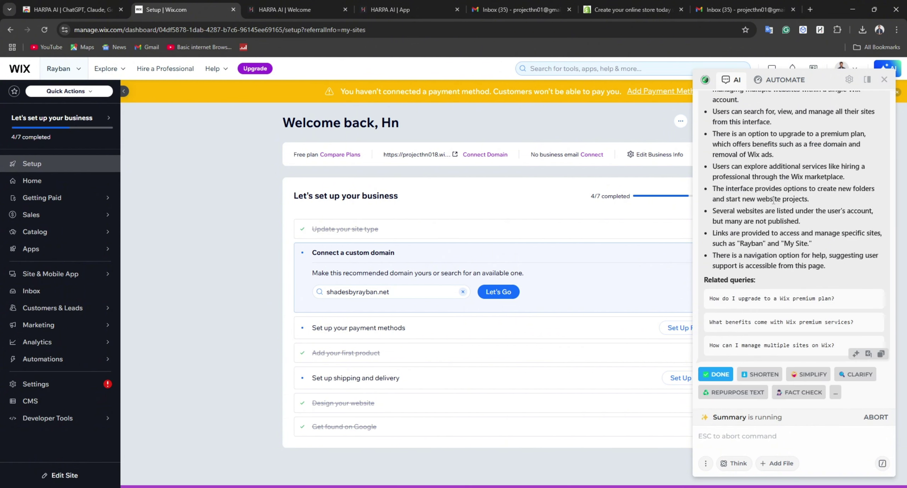
scroll(773, 200, up, 1)
scroll(774, 201, down, 1)
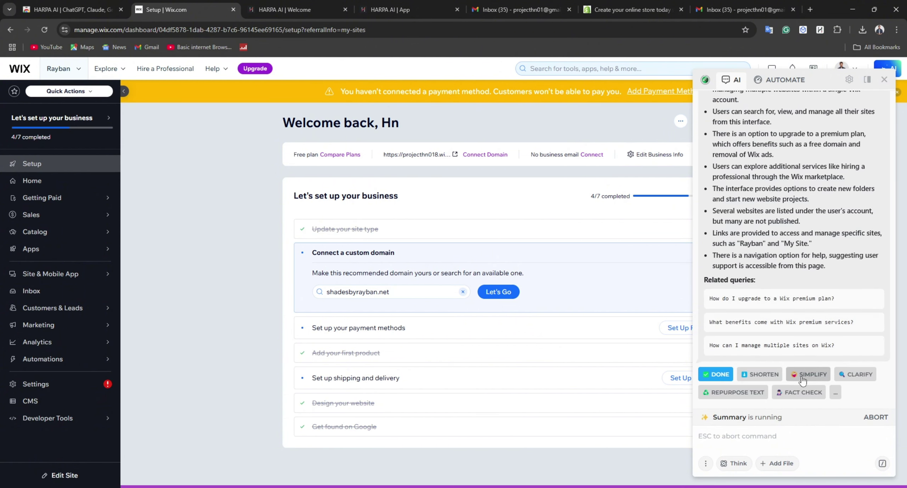
click(759, 375)
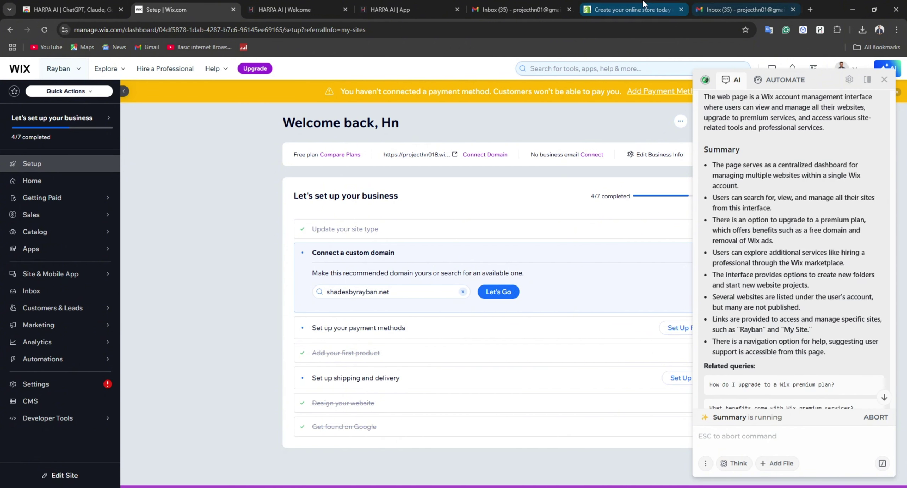
- Close the HARPA panel on the Wix dashboard and return to the extension's Chrome Web Store page
click(884, 79)
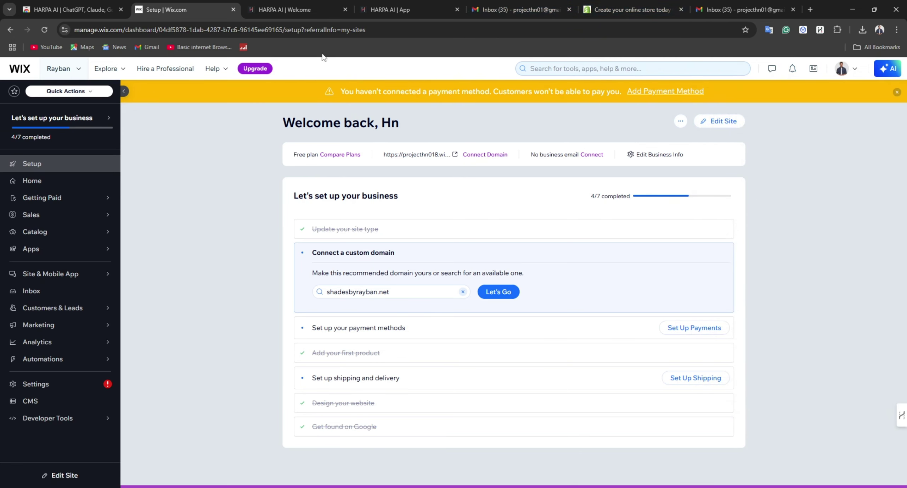
click(78, 5)
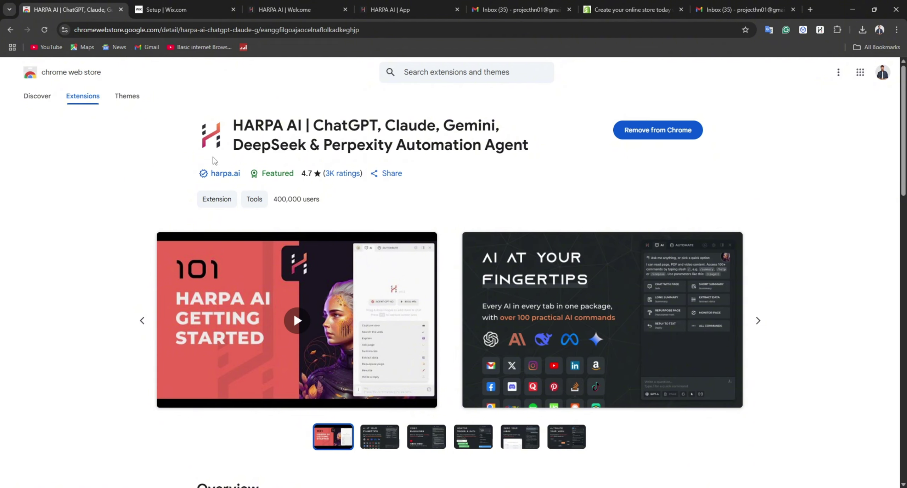